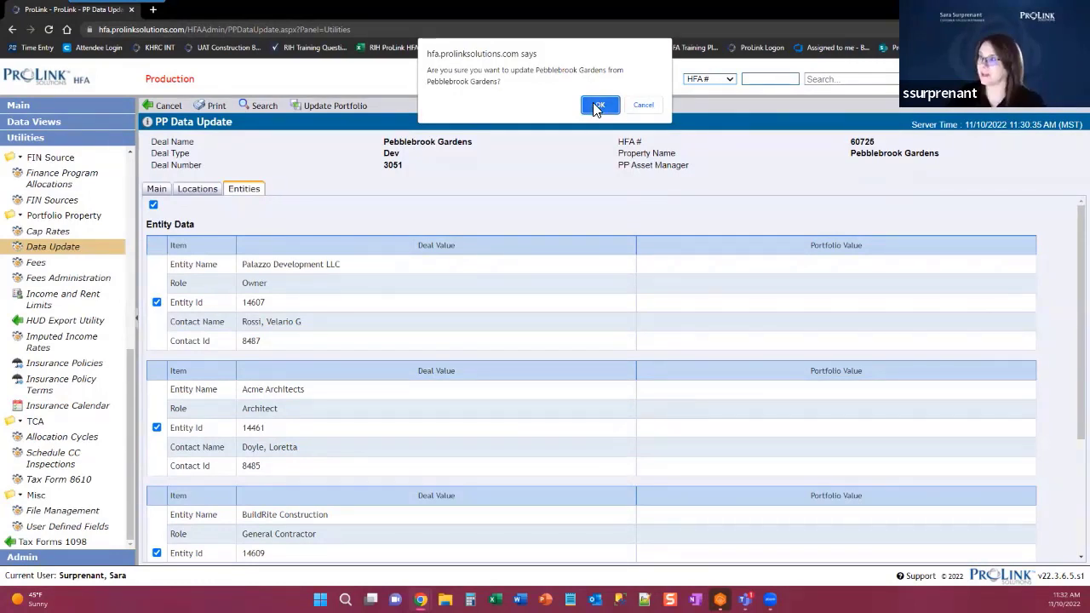
Try to update the Pebblebrook Gardens portfolio with all entities, and exclude the Palazzo Development LLC Parent Owner entity from the update
left_click(599, 105)
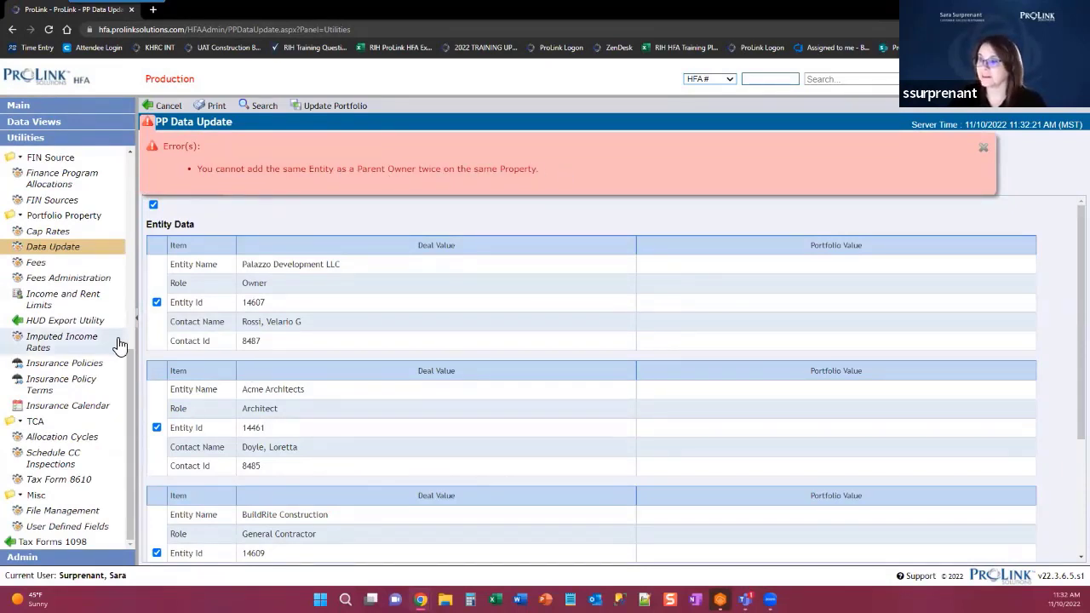
left_click(983, 147)
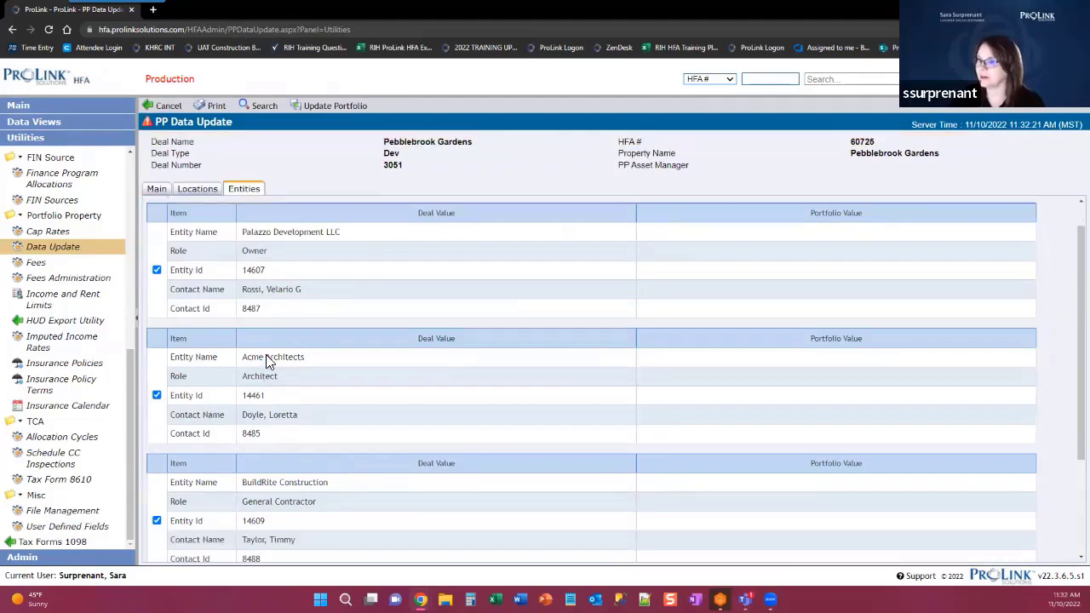
scroll(199, 511, "down", 2)
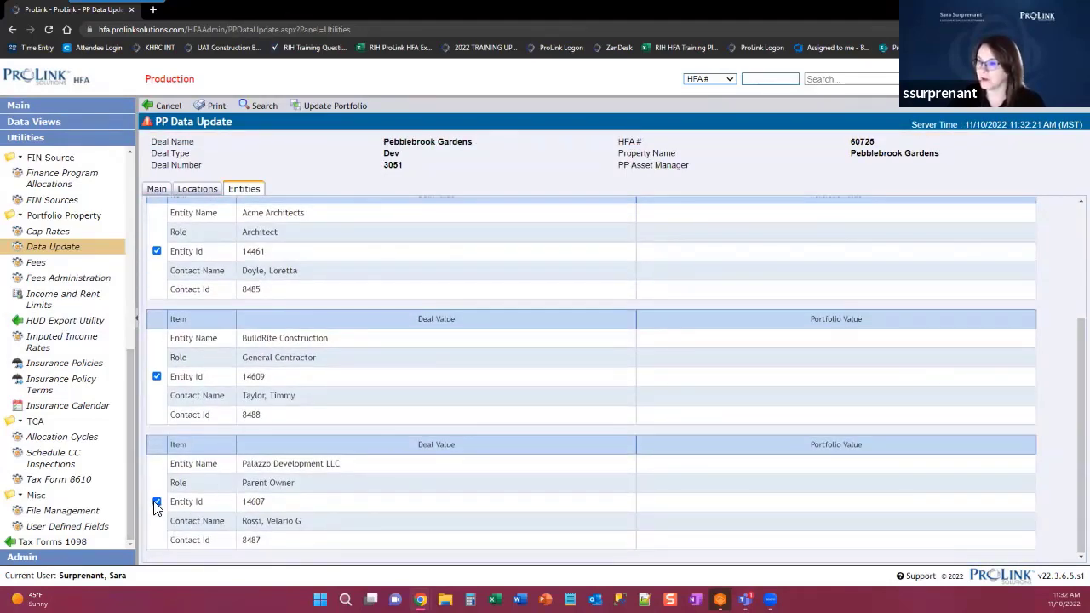
left_click(157, 501)
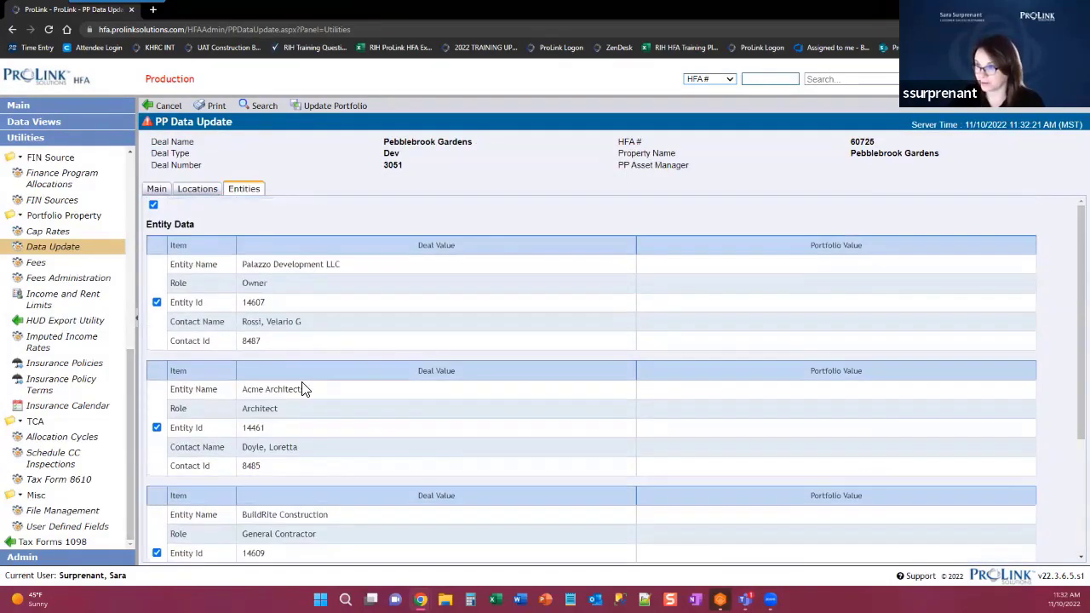
Check the main, location and entity selections, and update the Pebblebrook Gardens portfolio property with the selected deal data
left_click(156, 189)
scroll(485, 409, "down", 3)
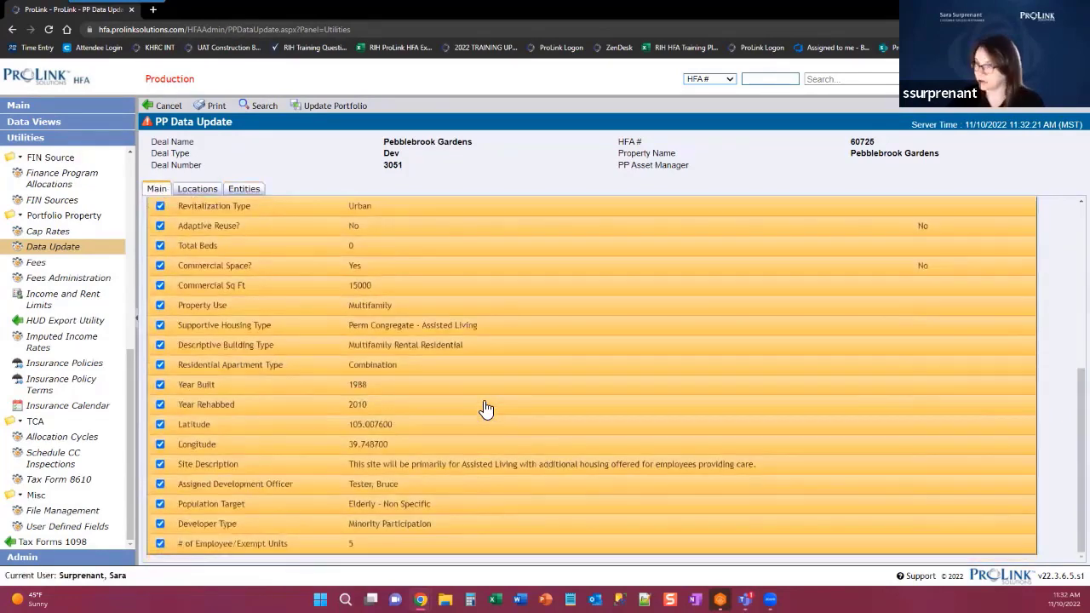
scroll(484, 409, "up", 3)
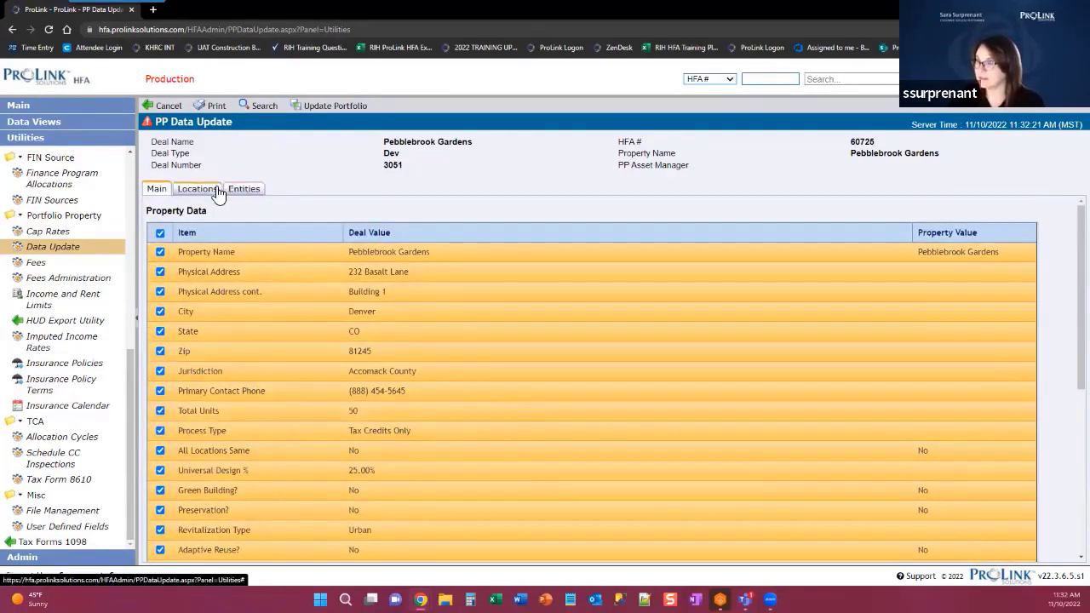
left_click(211, 189)
left_click(242, 189)
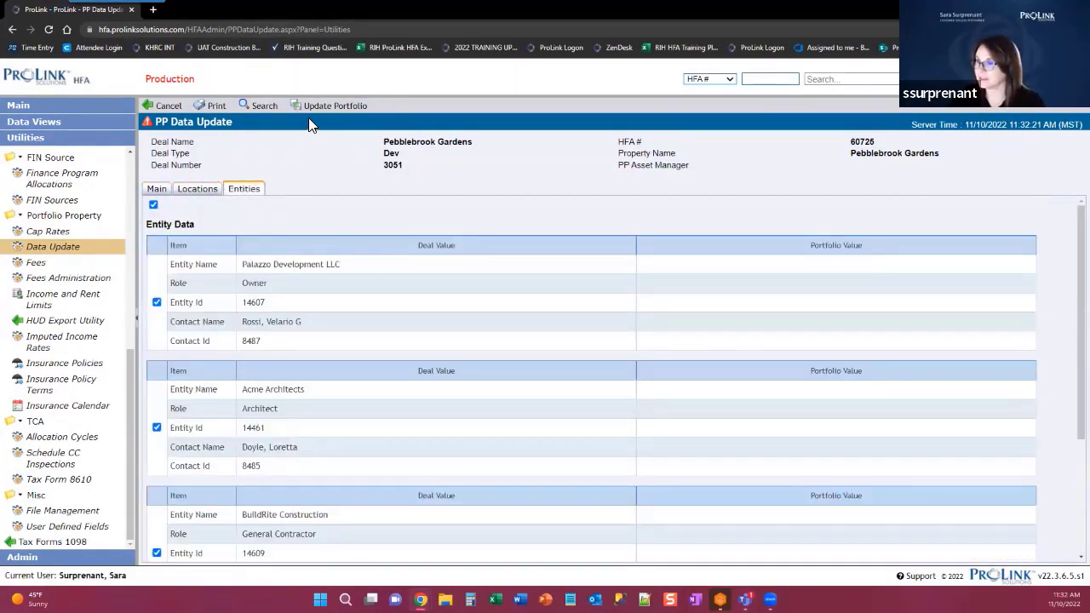
left_click(157, 191)
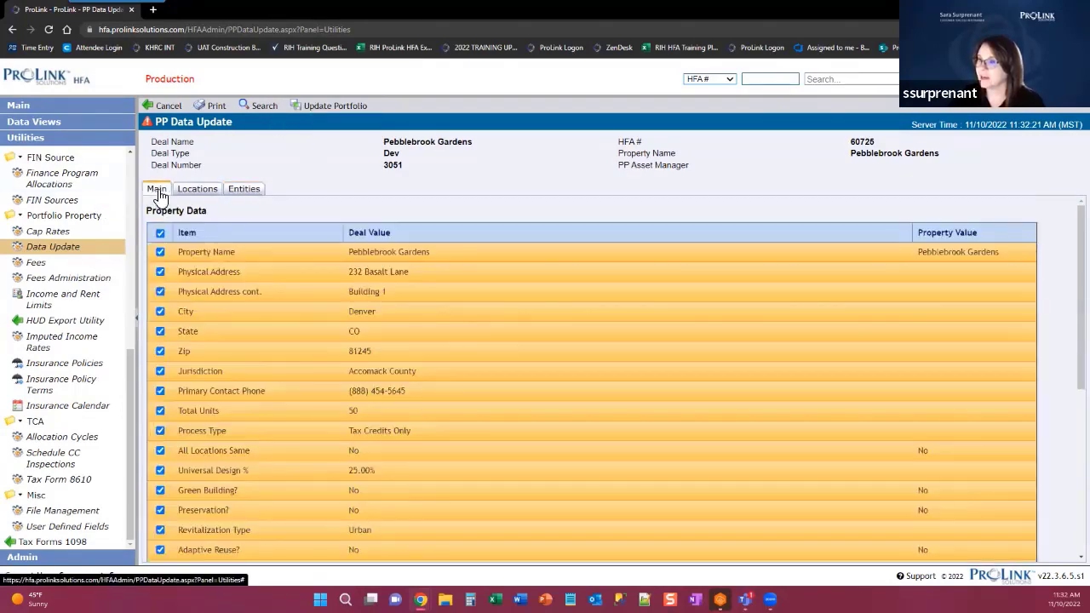
left_click(241, 189)
left_click(328, 104)
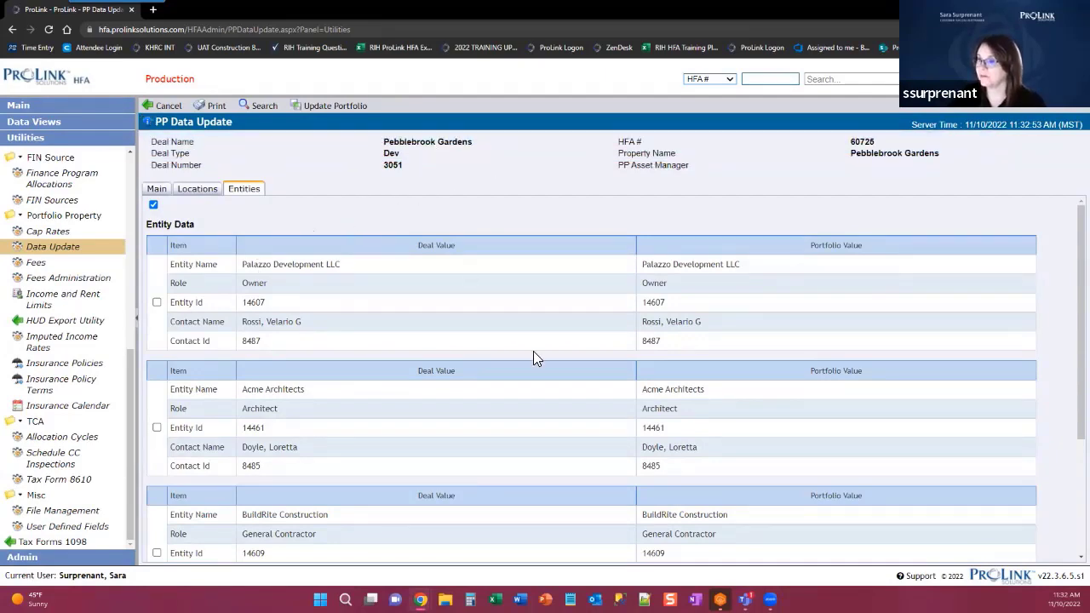
Compare the deal values with the portfolio values for the entities and the main property data
scroll(533, 351, "down", 3)
scroll(533, 351, "up", 3)
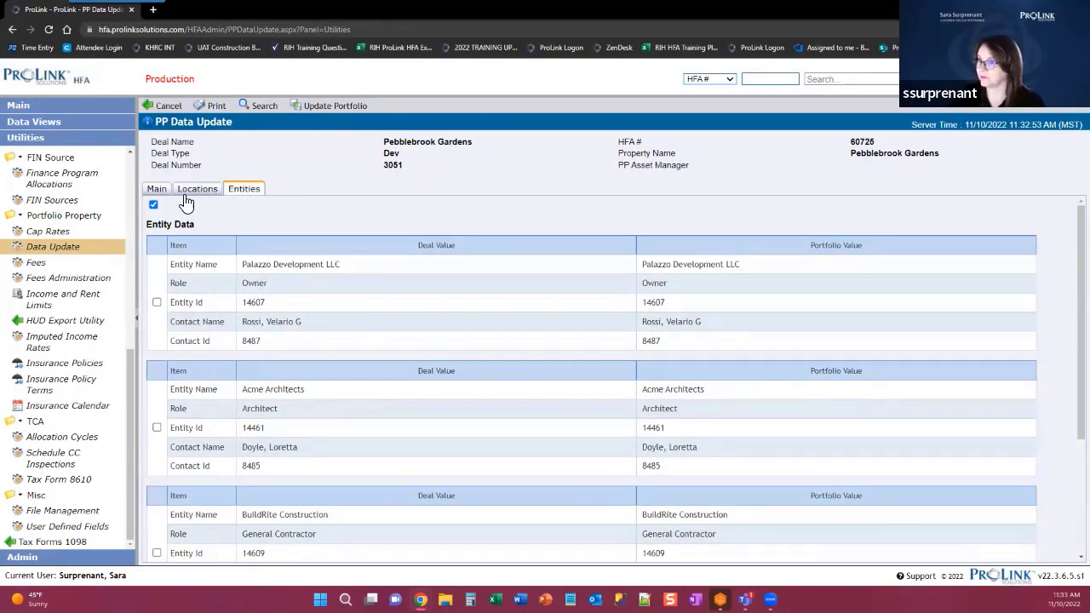
left_click(157, 190)
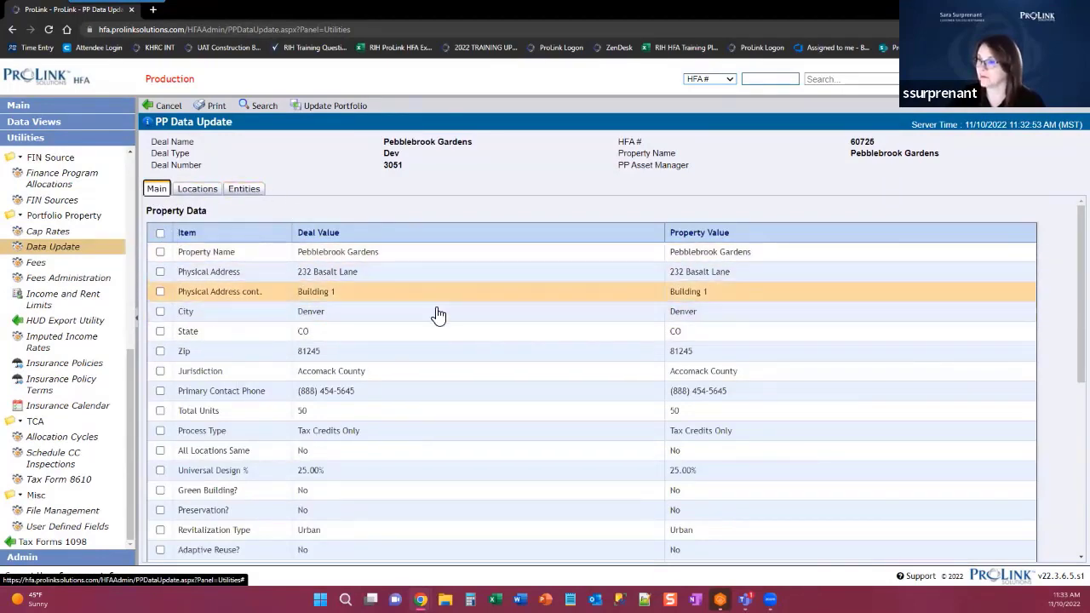
scroll(478, 336, "down", 5)
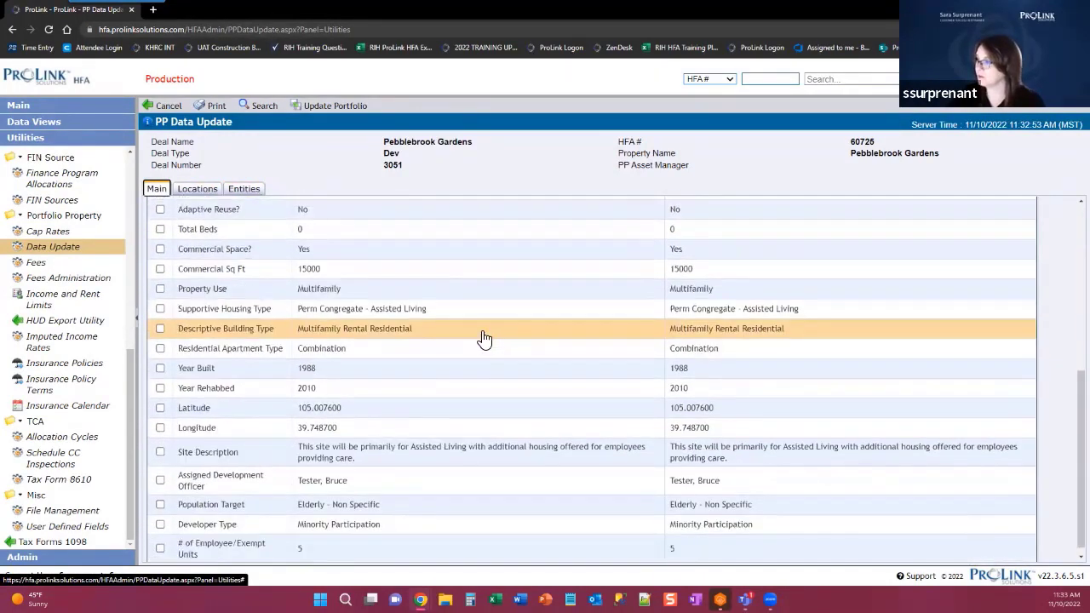
scroll(584, 456, "up", 5)
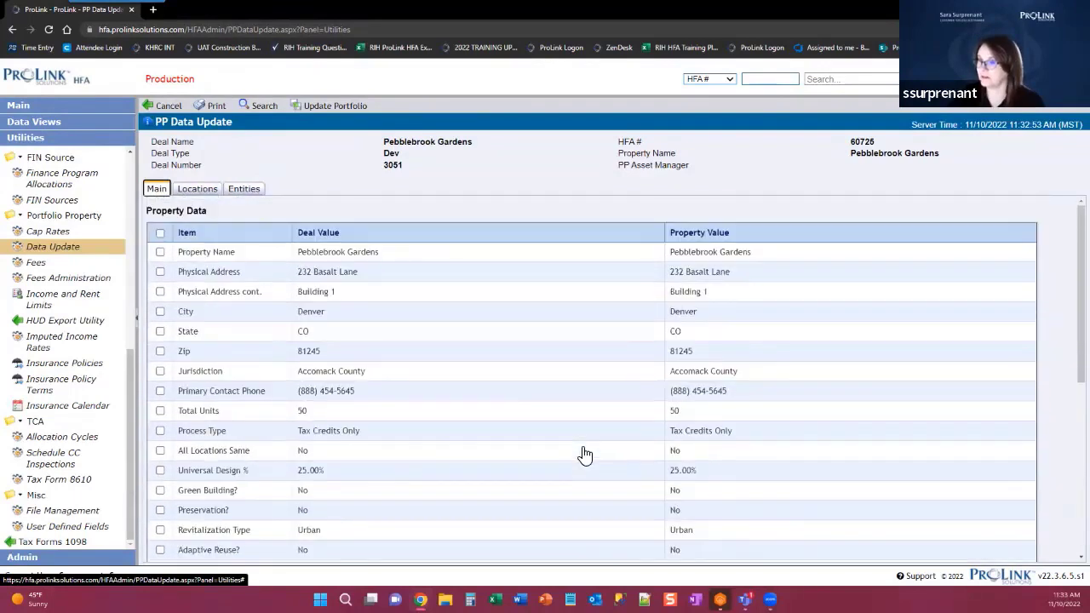
Open the same PP Data Update page in a second browser tab
left_click(209, 30)
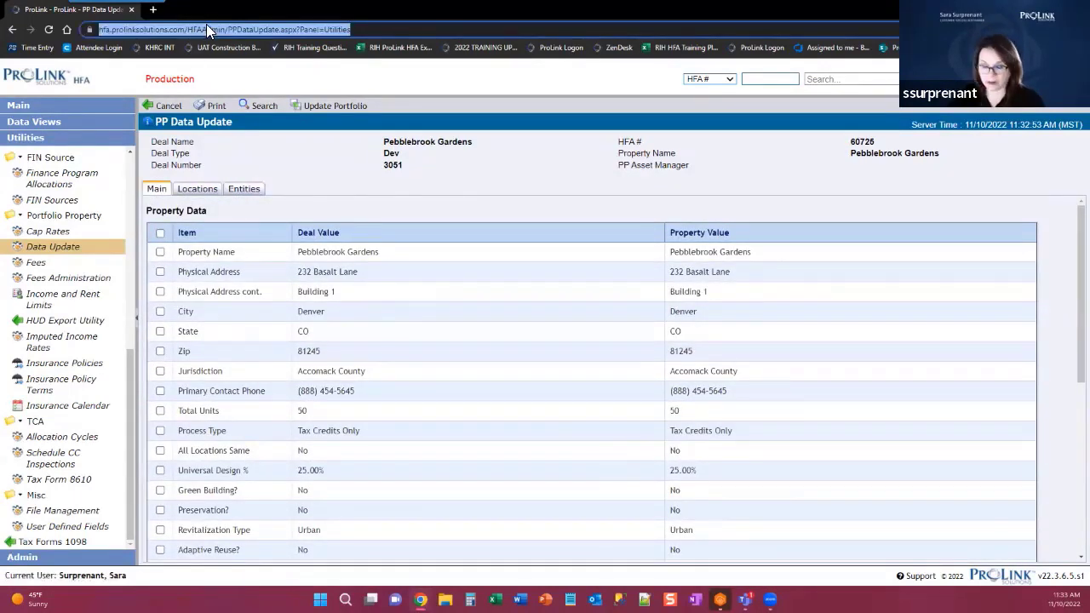
left_click(154, 11)
left_click(153, 10)
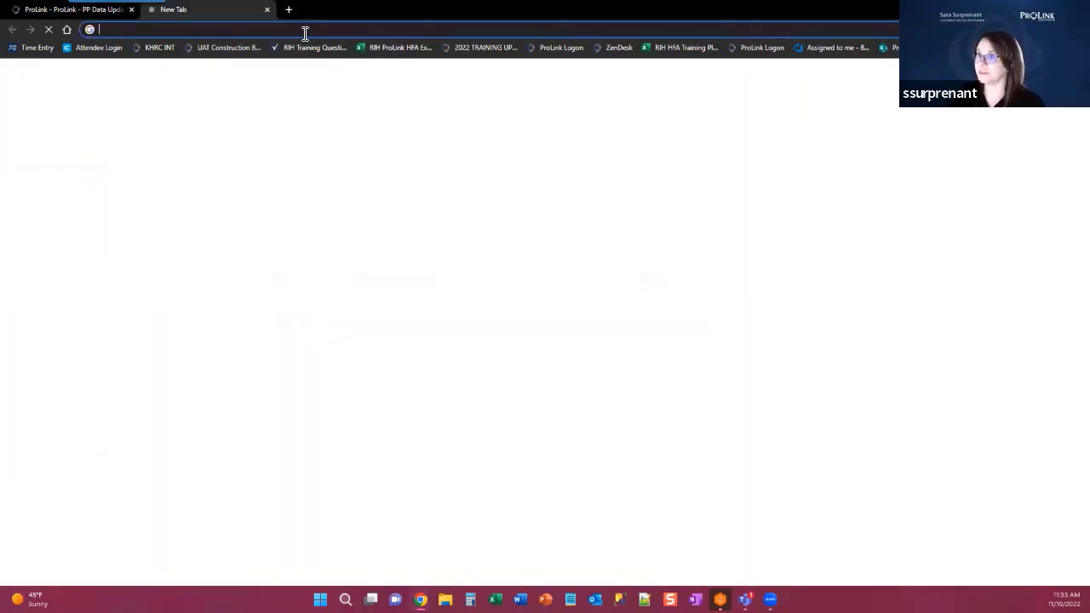
left_click(305, 32)
key("ctrl+v")
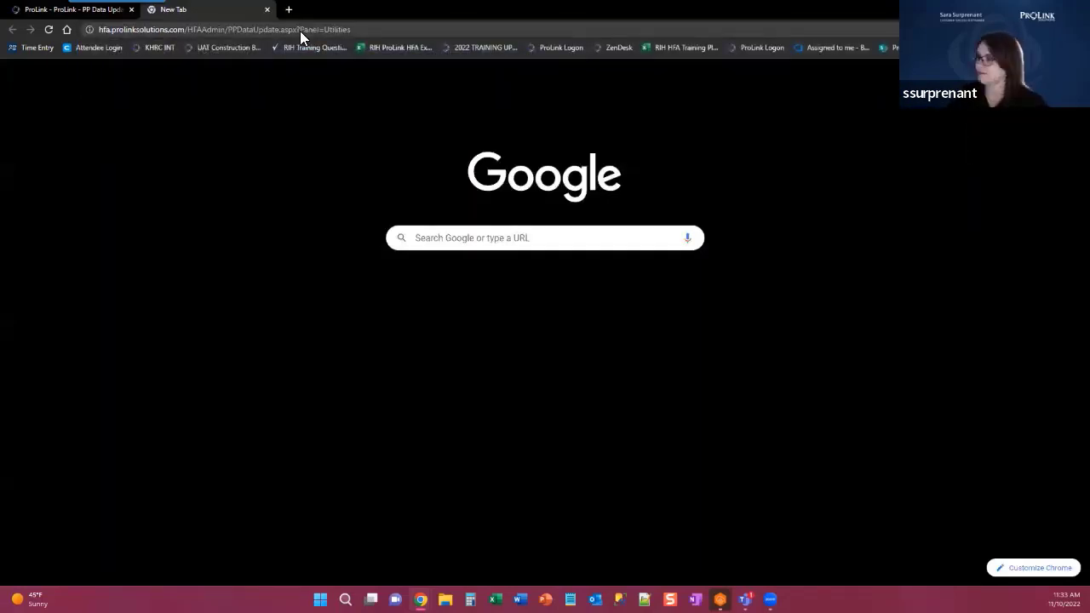
key("Return")
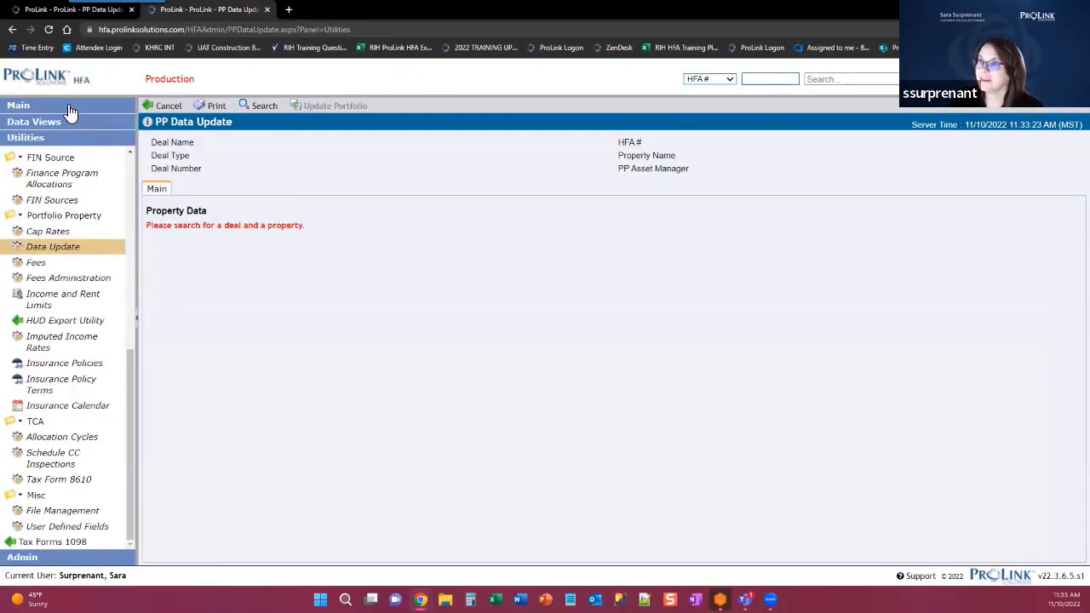
Open the Pebblebrook Gardens portfolio property from its recently visited DEV deal for editing, and view its population data
left_click(68, 109)
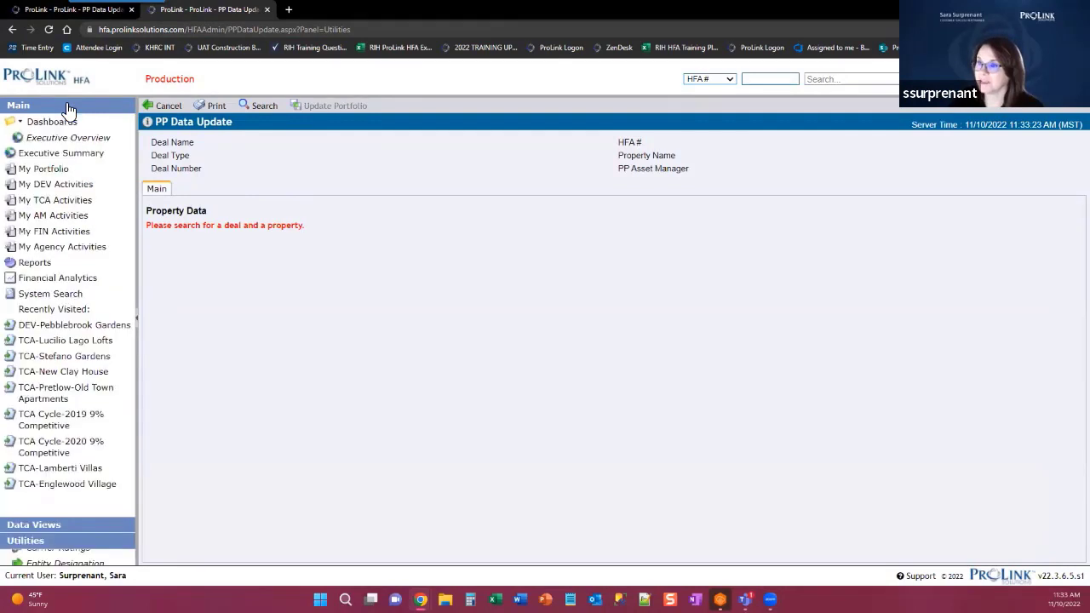
left_click(100, 329)
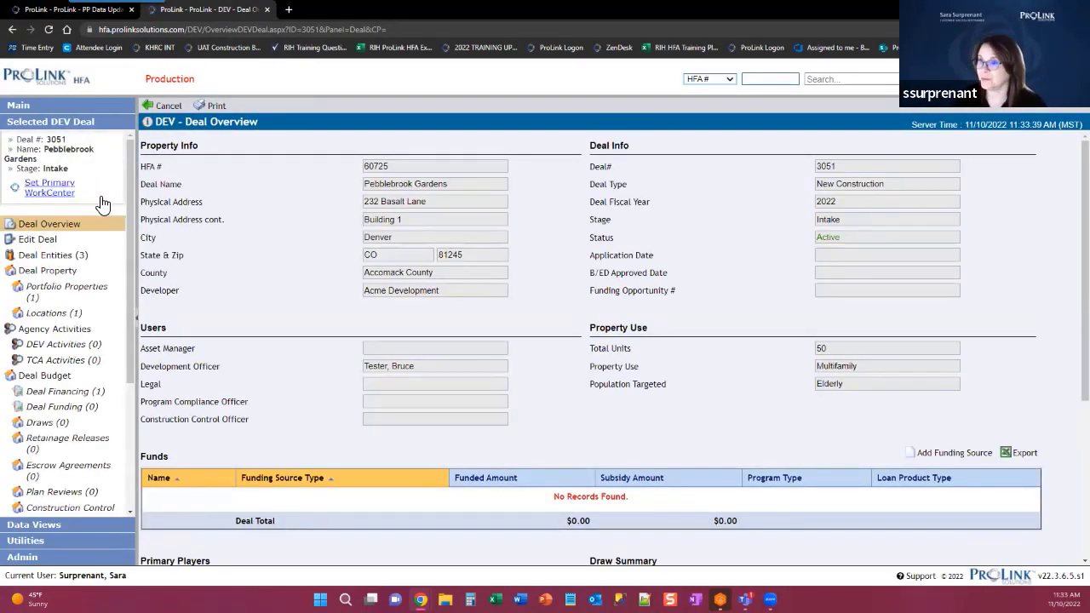
left_click(53, 292)
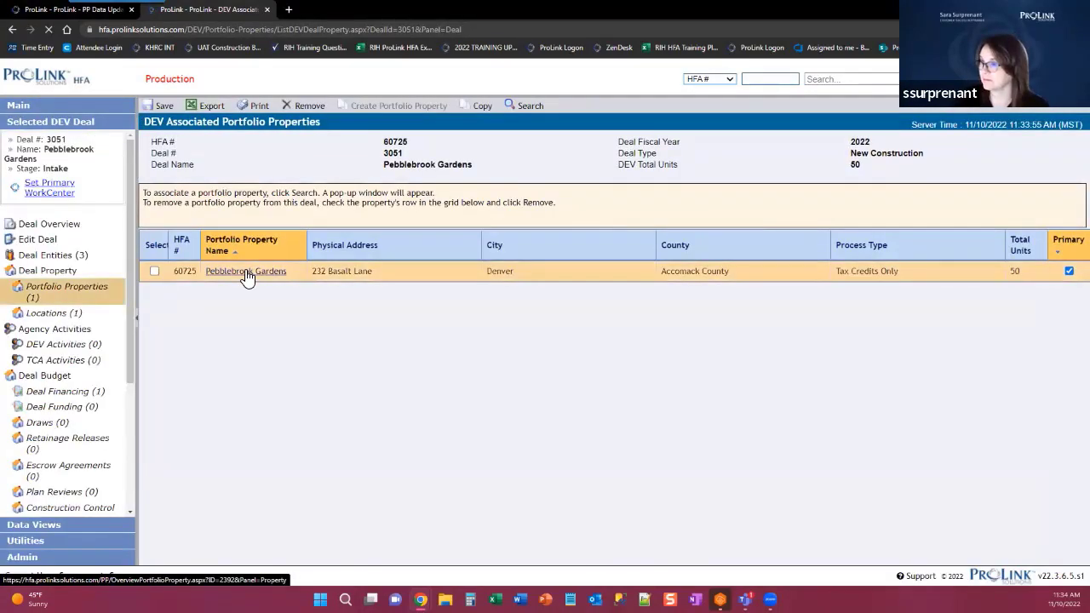
left_click(243, 271)
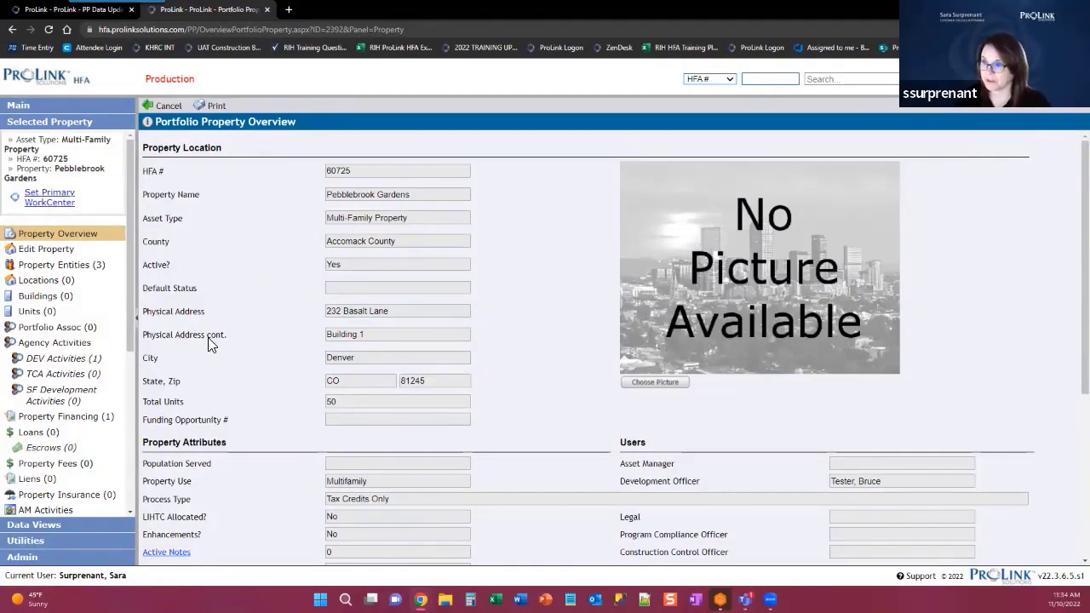
left_click(56, 253)
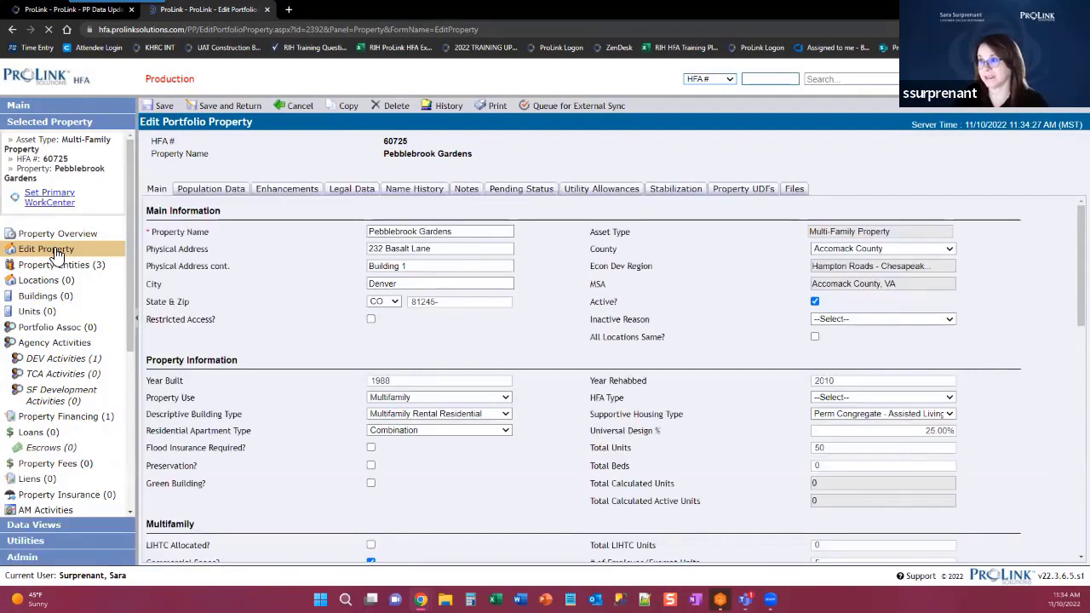
left_click(220, 191)
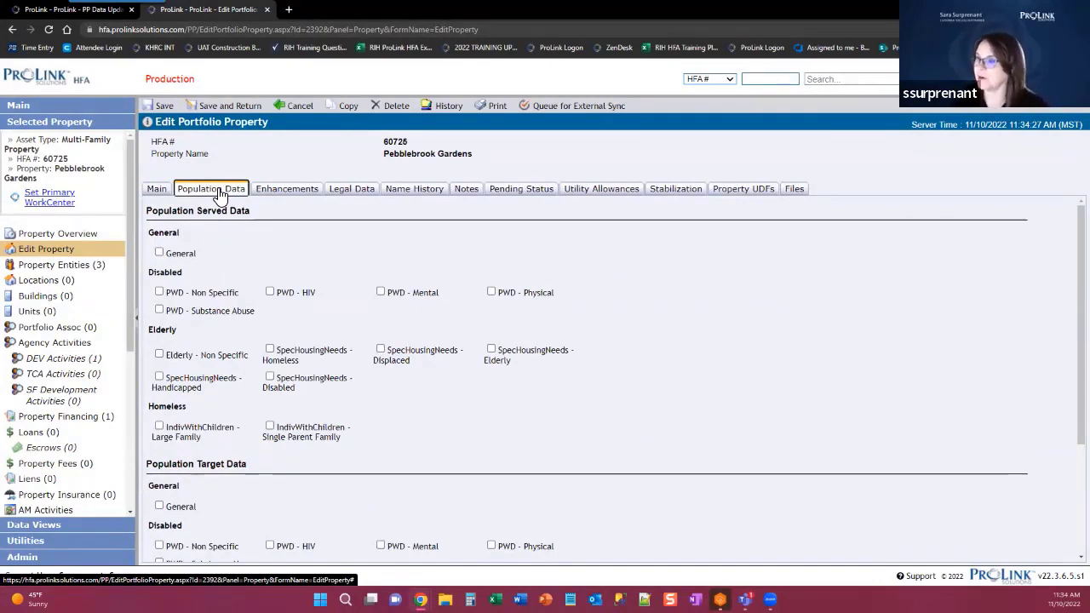
Add a property location named "Pebblebrook Gardens" to the portfolio property and save it
left_click(47, 283)
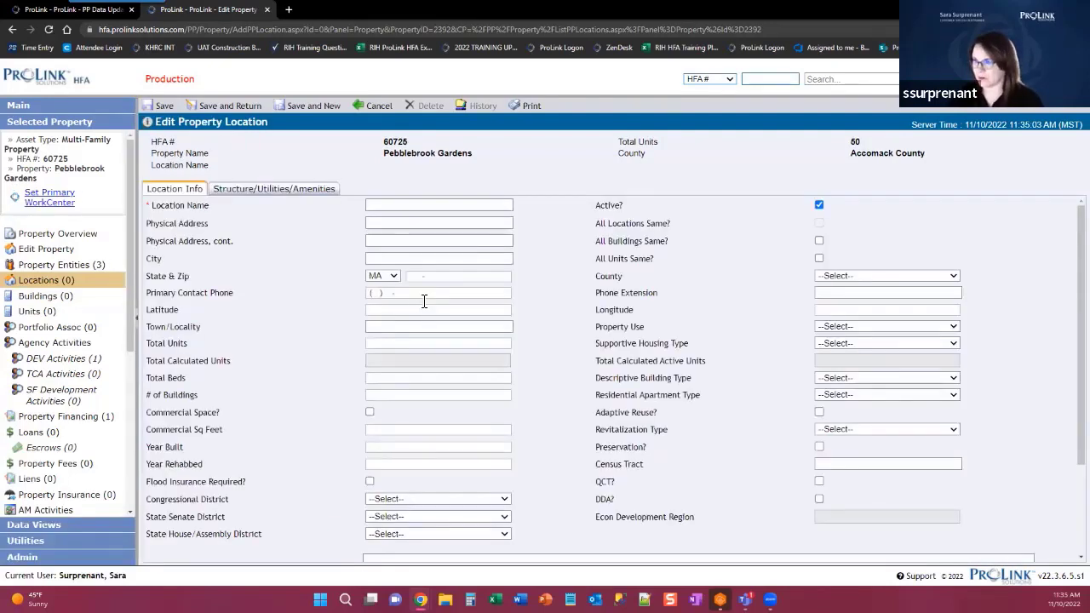
left_click(420, 205)
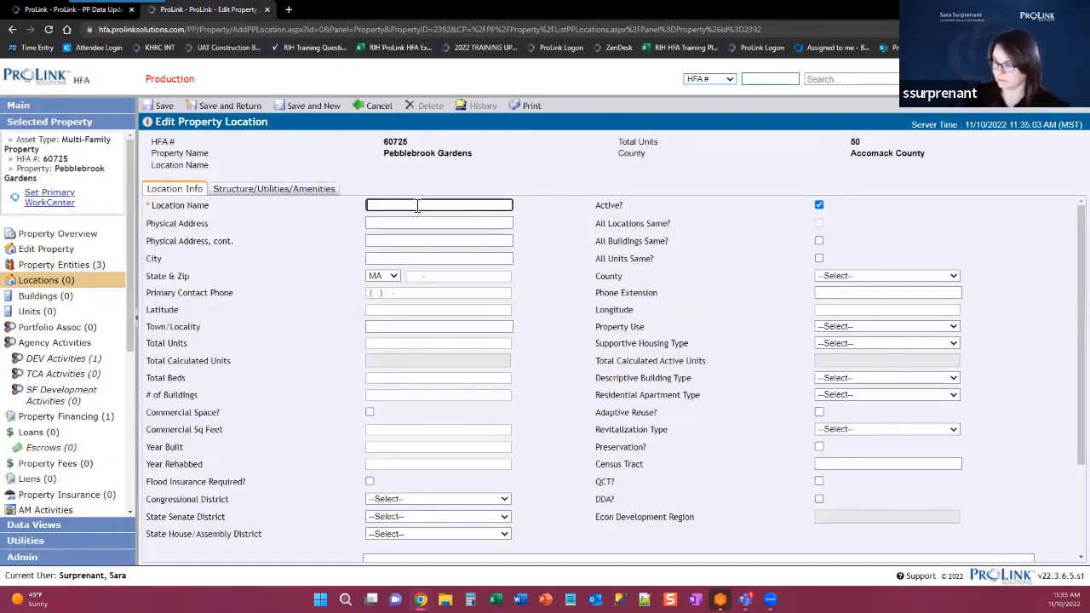
type("Pebble")
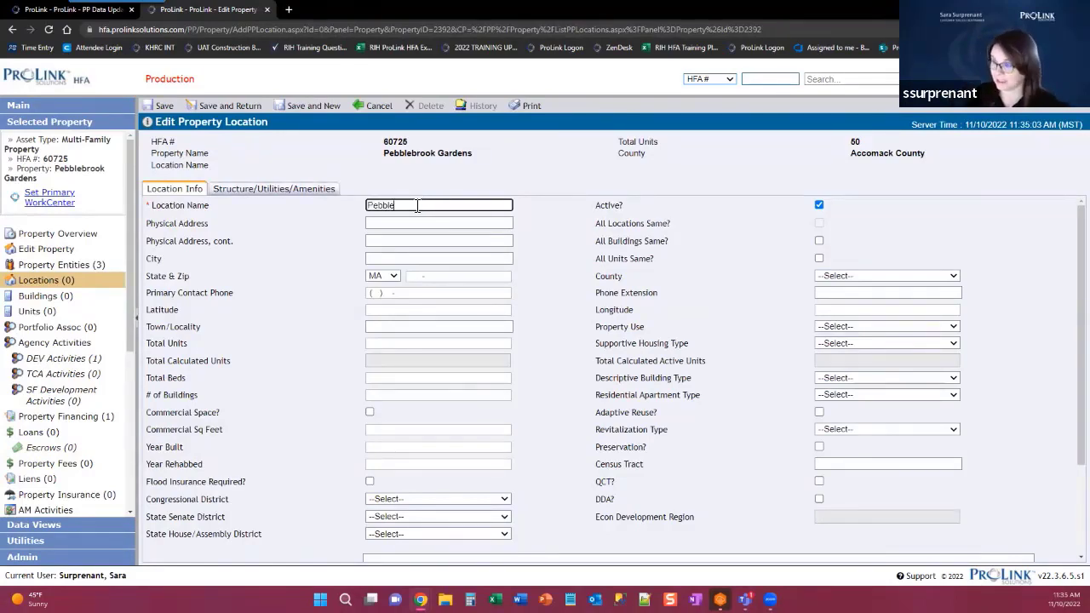
type("brook")
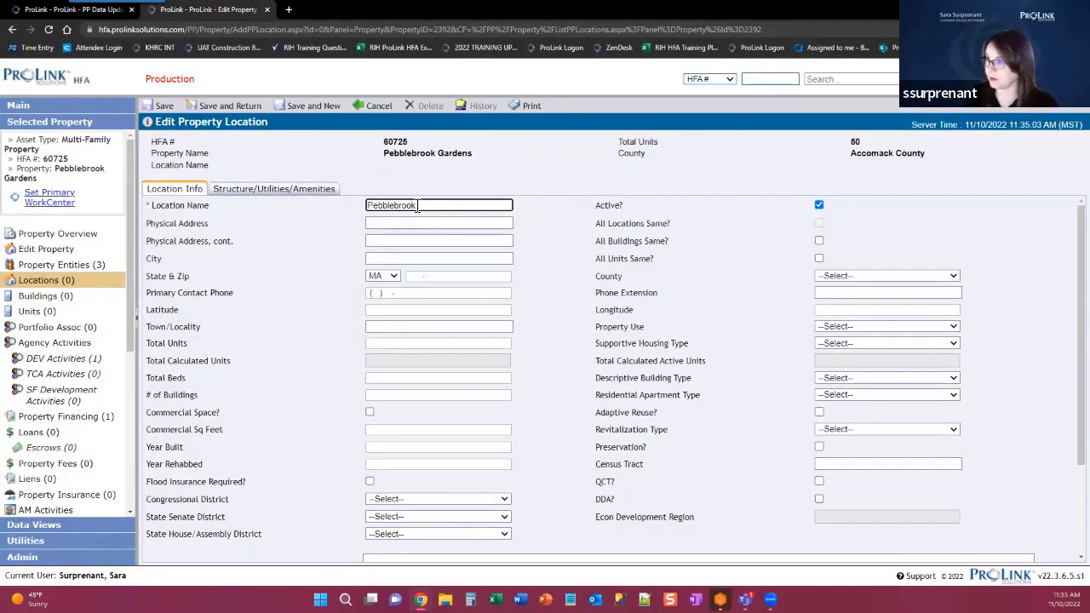
type(" Gardens")
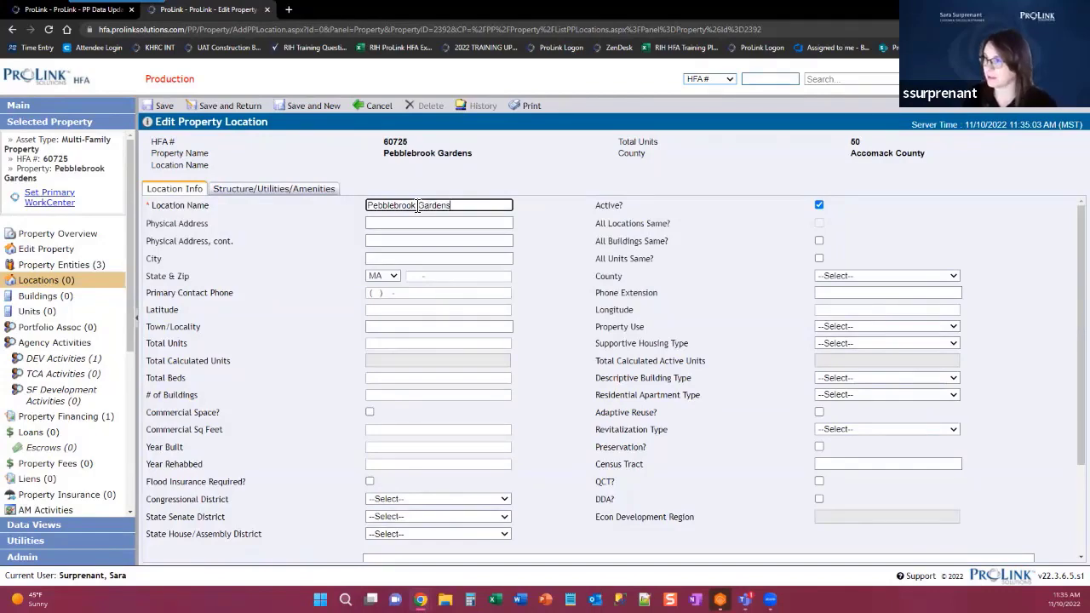
left_click(166, 106)
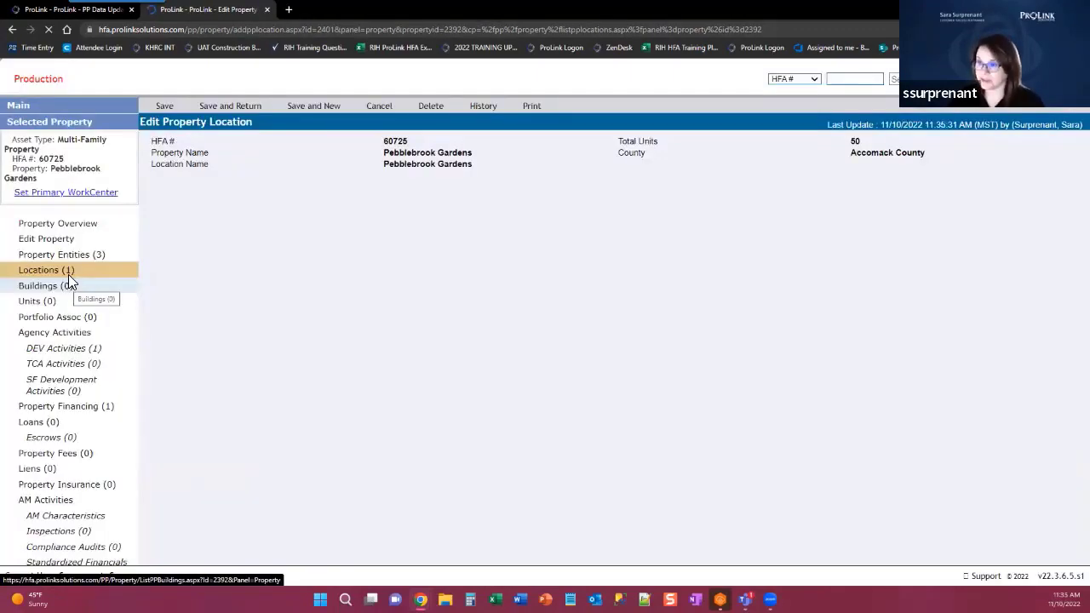
Return to the first PP Data Update page, search deals for "pebble" and load the Pebblebrook Gardens deal again
left_click(75, 10)
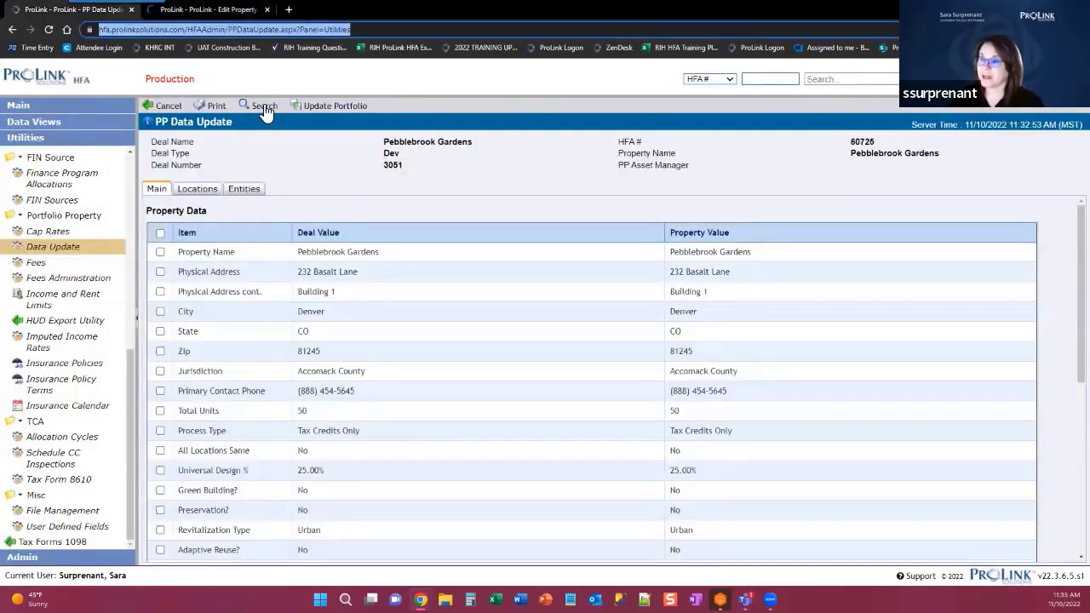
left_click(264, 107)
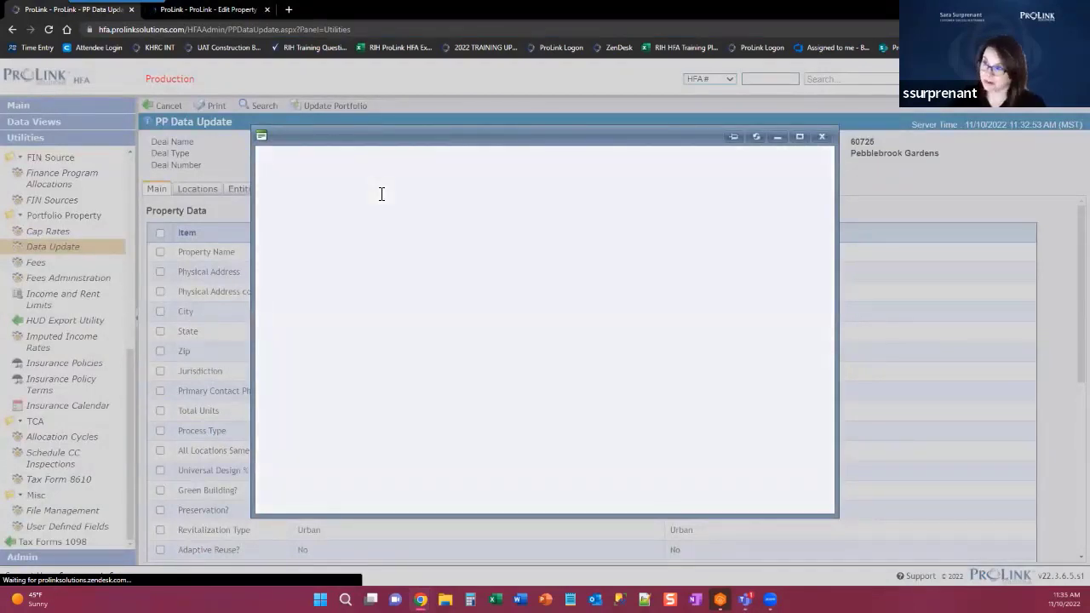
type("pe")
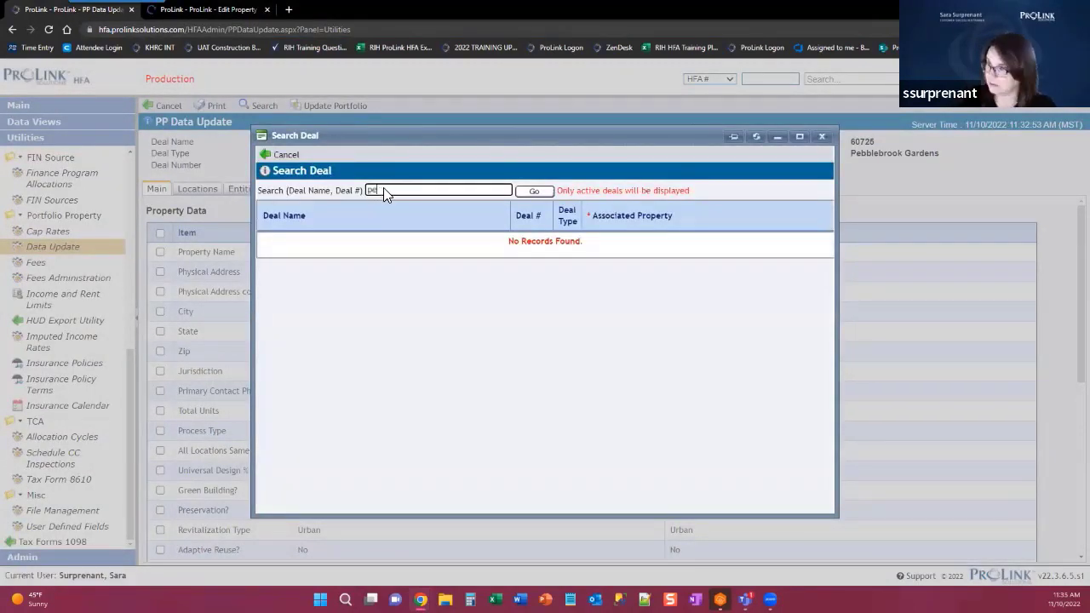
key("Return")
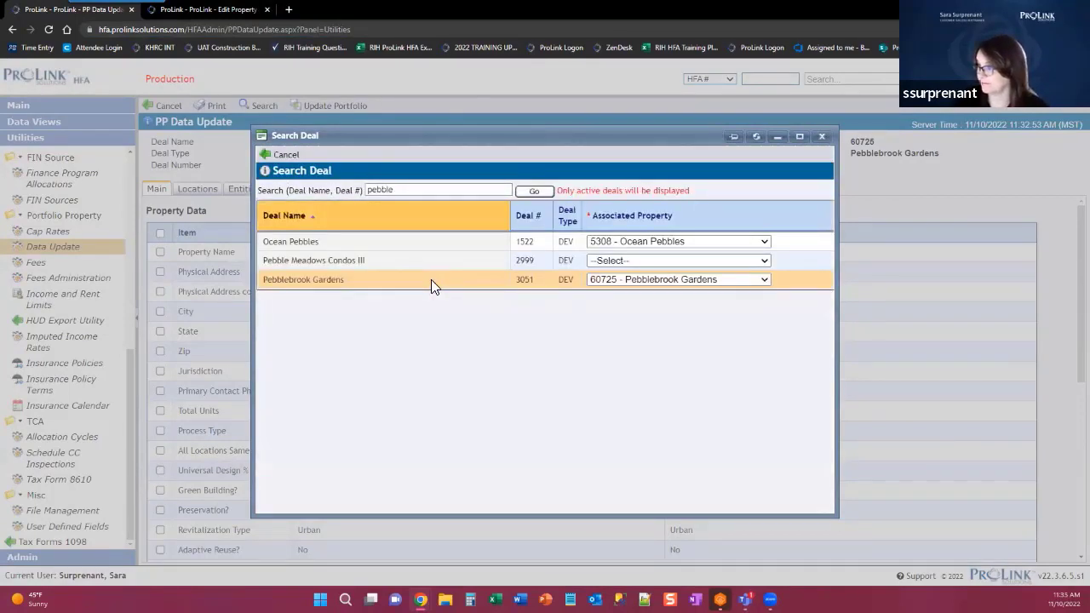
left_click(431, 286)
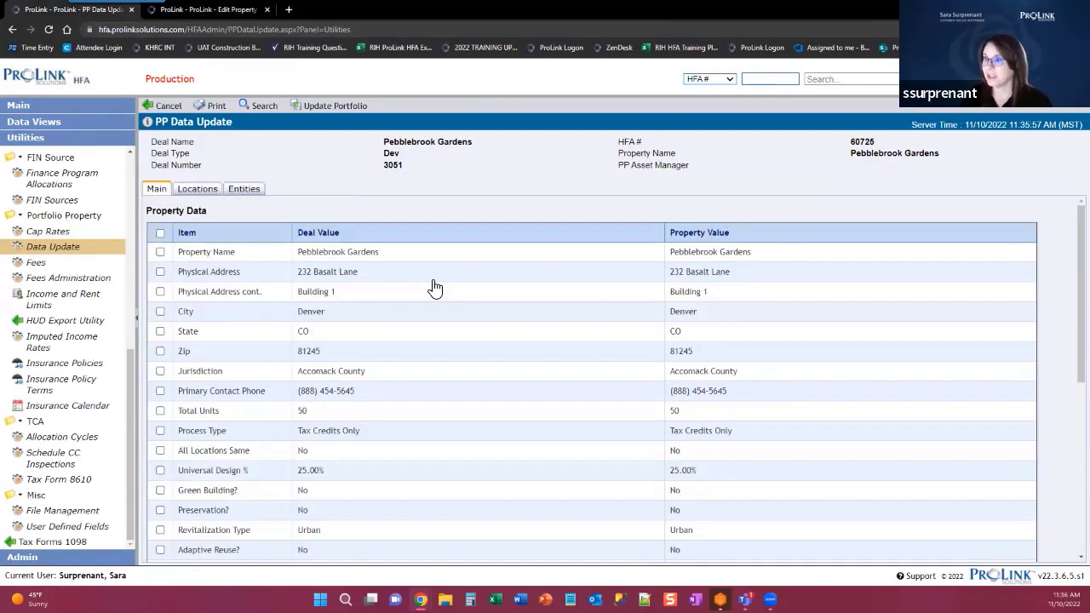
left_click(623, 352)
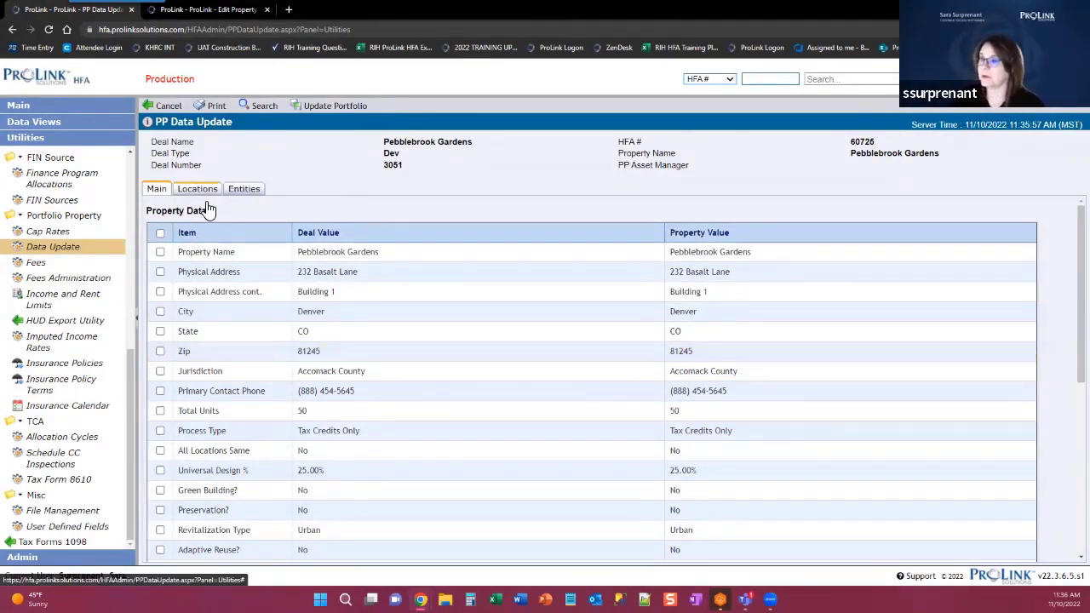
left_click(279, 332)
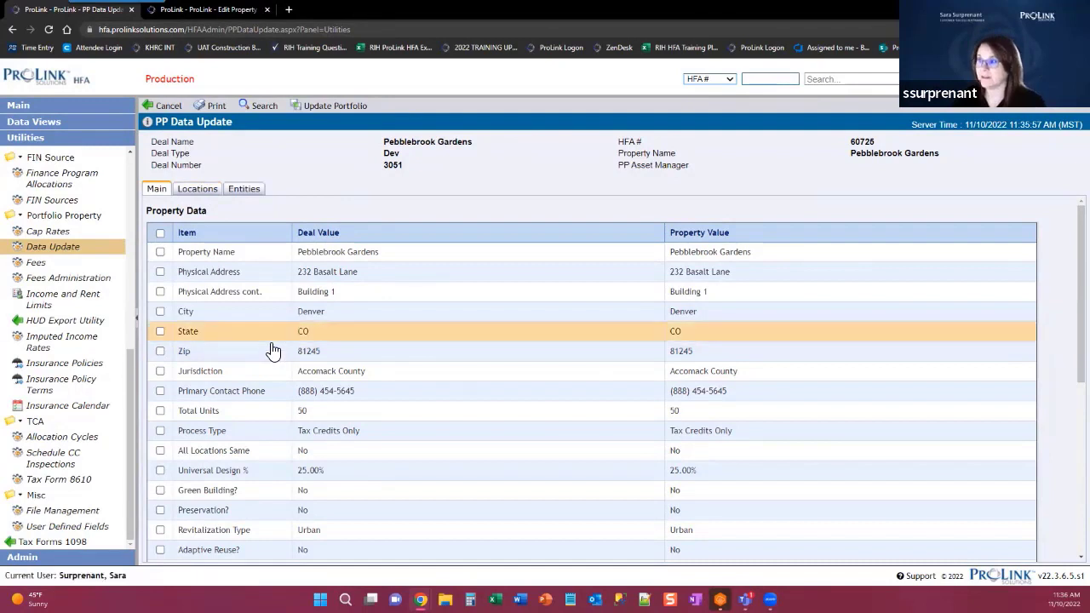
left_click(212, 371)
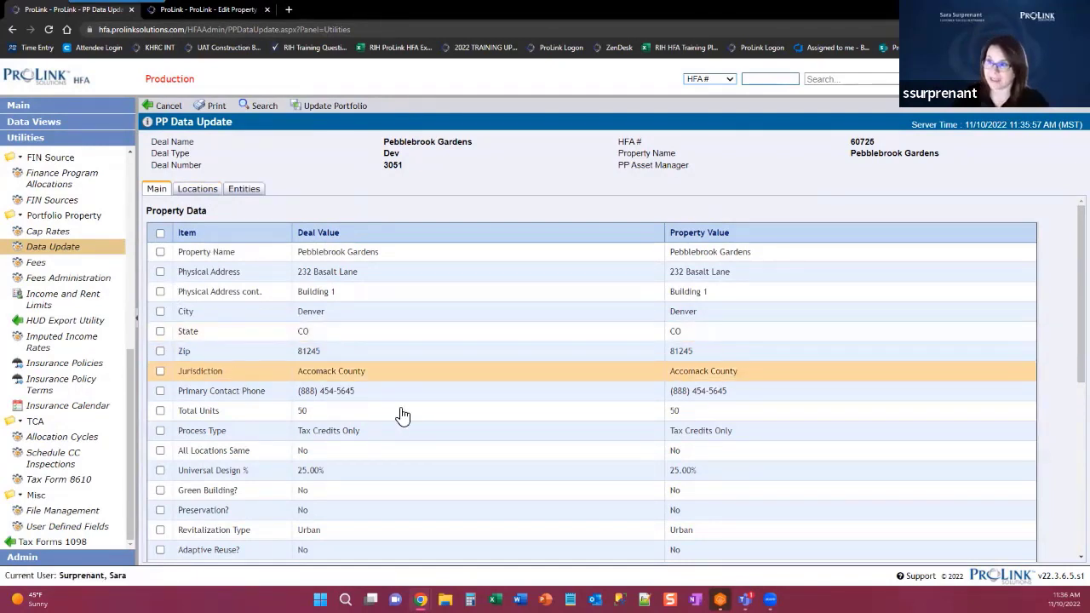
left_click(701, 317)
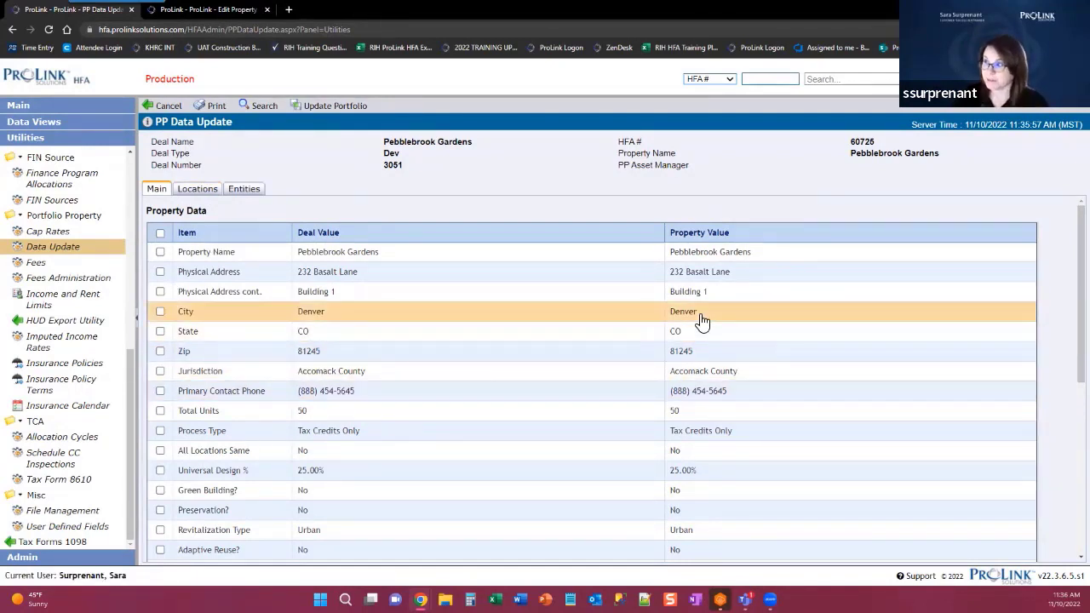
left_click(195, 372)
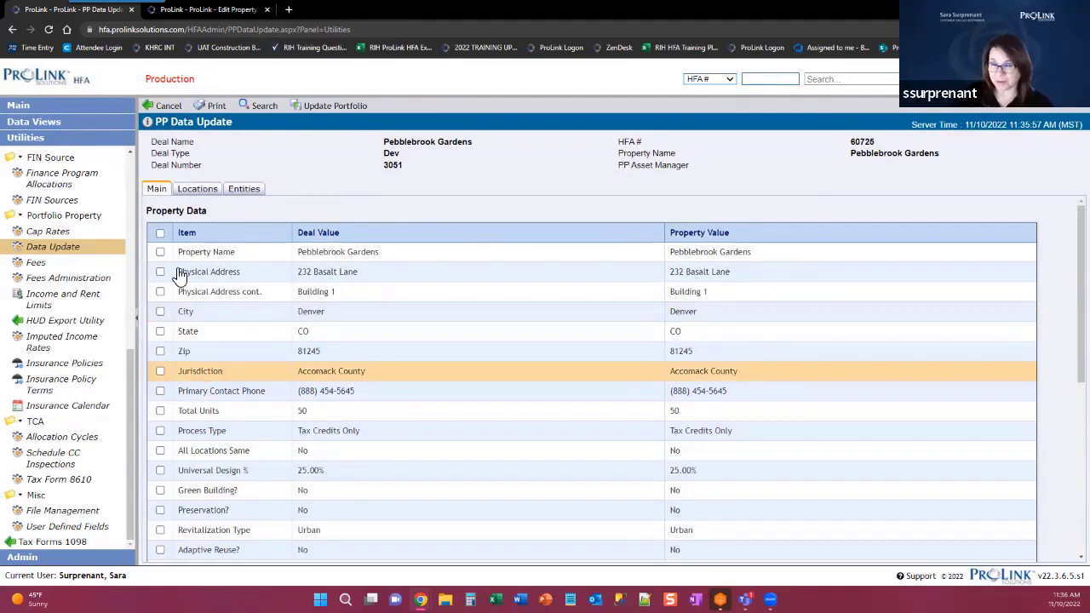
Select all of the deal's location data items and update the portfolio property with them, confirming the update
left_click(198, 189)
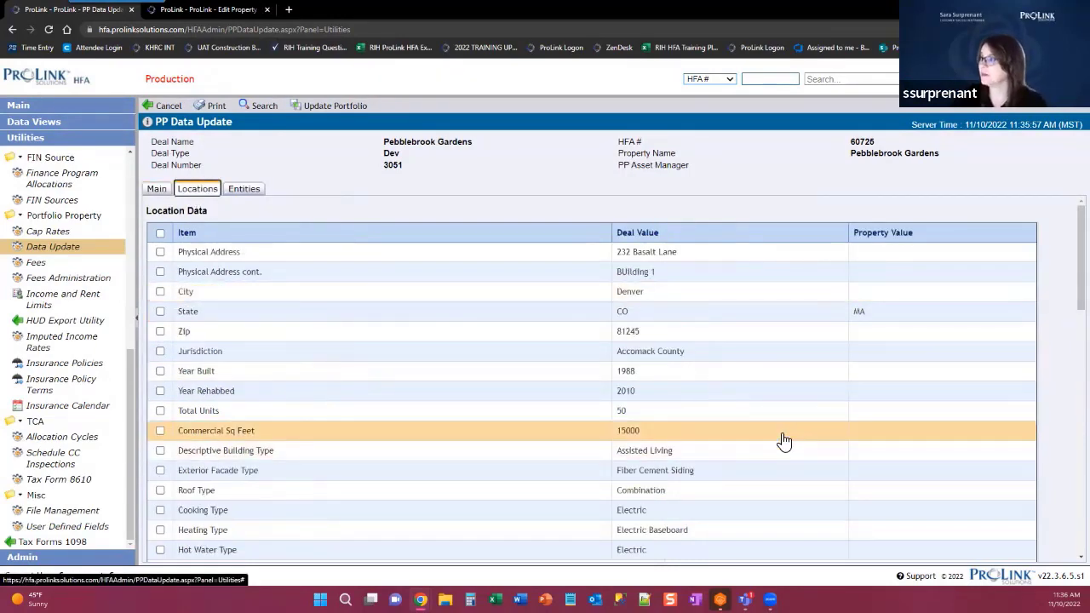
scroll(784, 441, "down", 12)
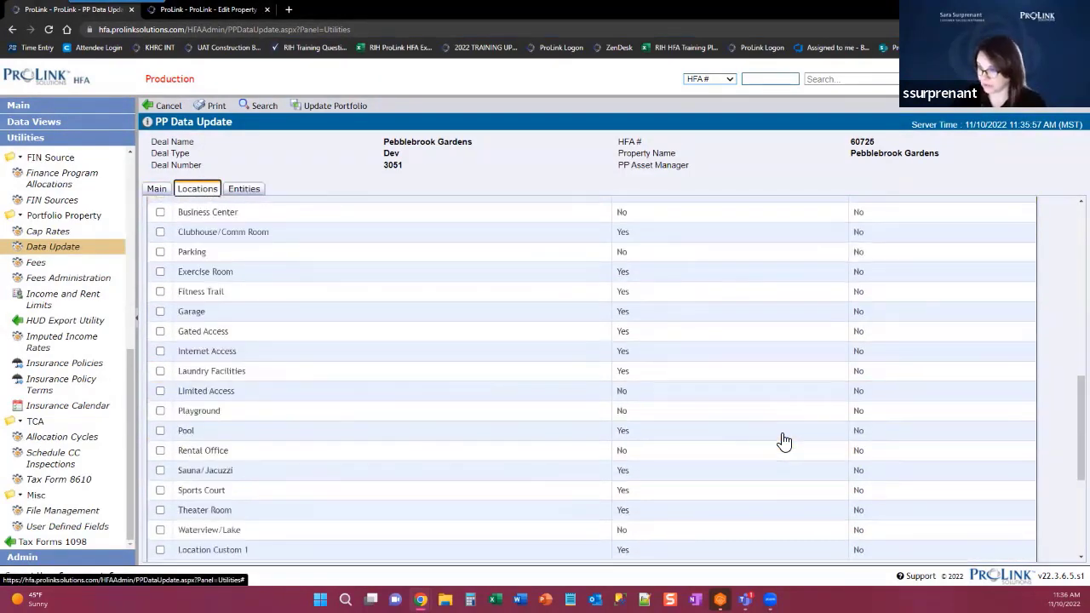
scroll(784, 440, "up", 12)
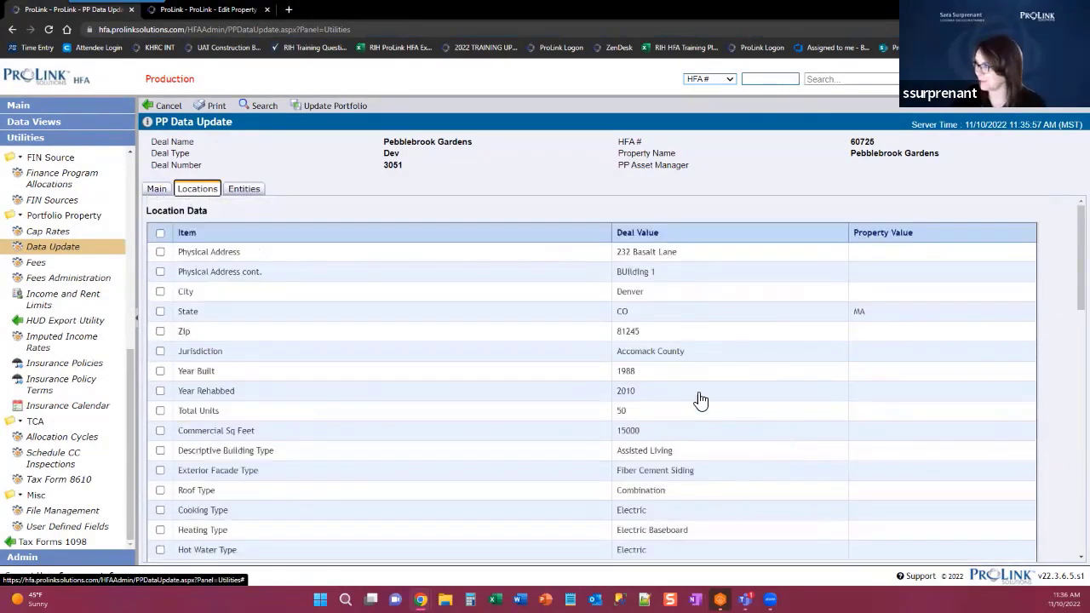
left_click(160, 233)
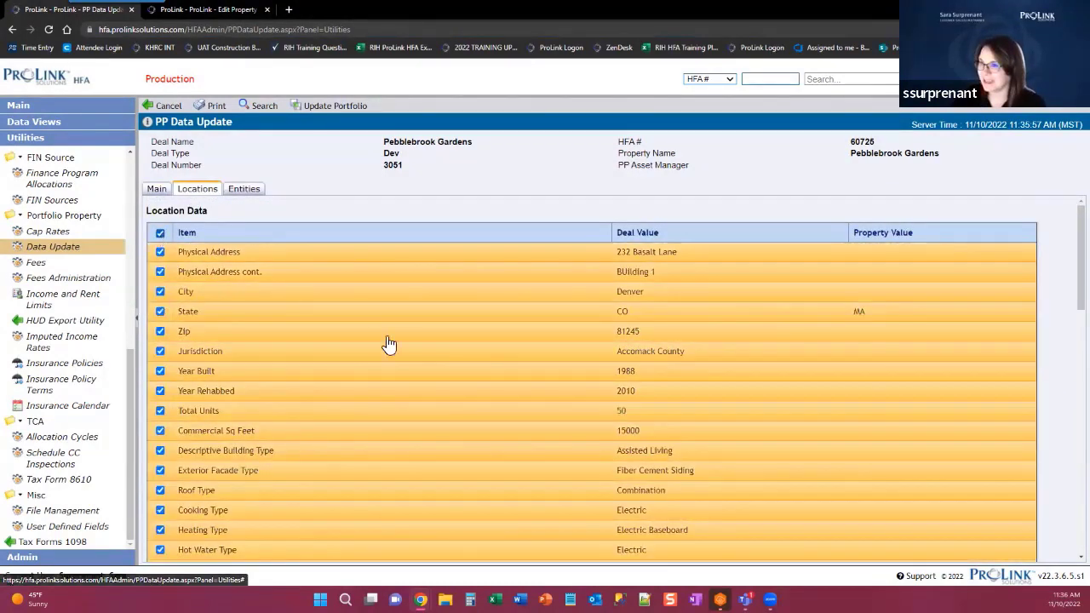
scroll(456, 367, "down", 1)
scroll(455, 366, "down", 12)
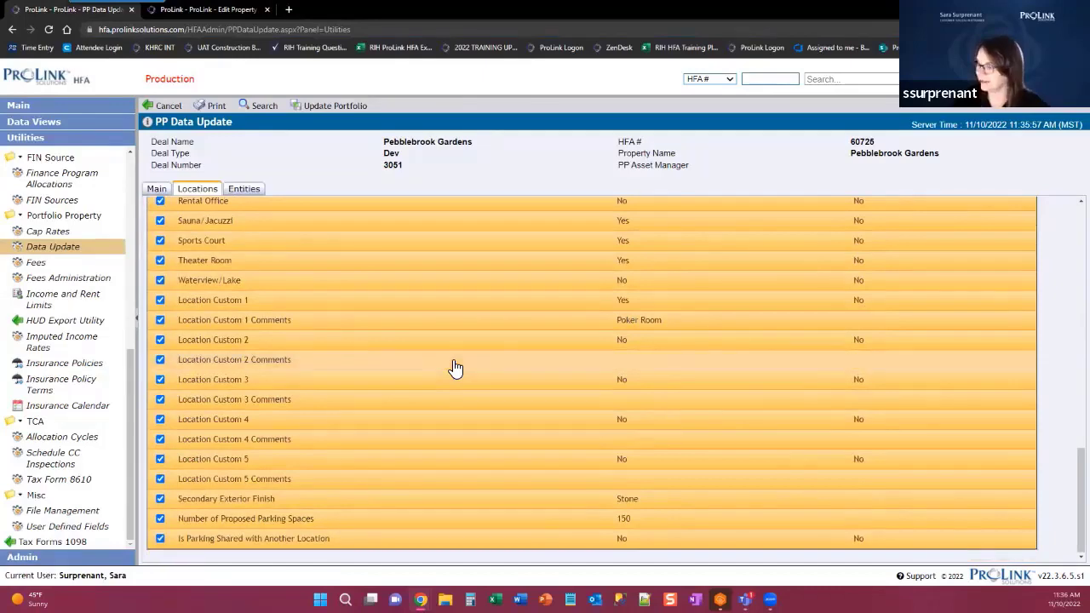
scroll(456, 367, "up", 6)
scroll(455, 366, "up", 5)
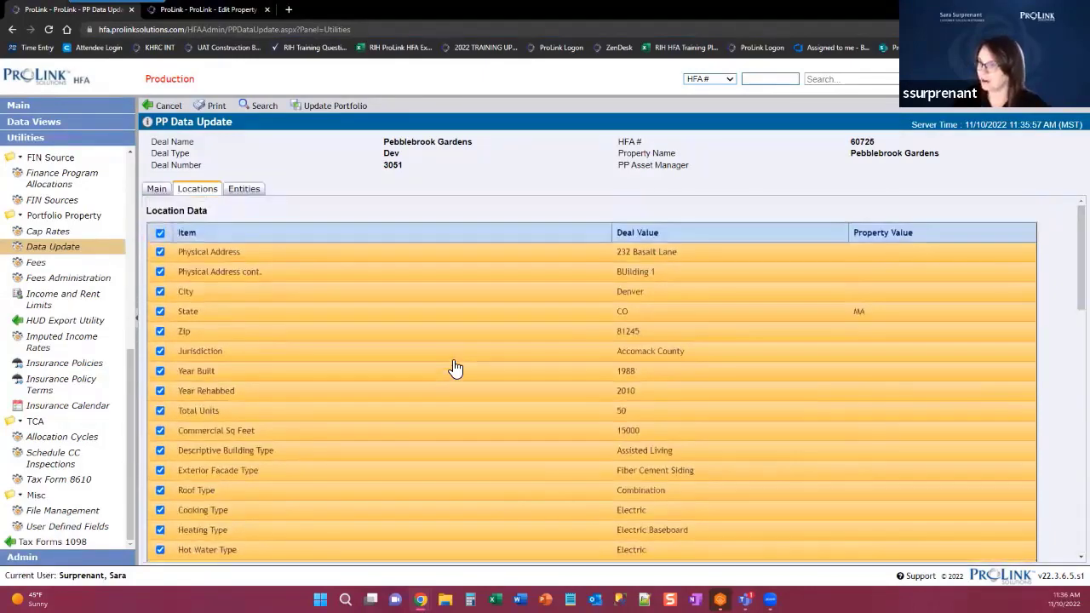
left_click(330, 107)
left_click(593, 101)
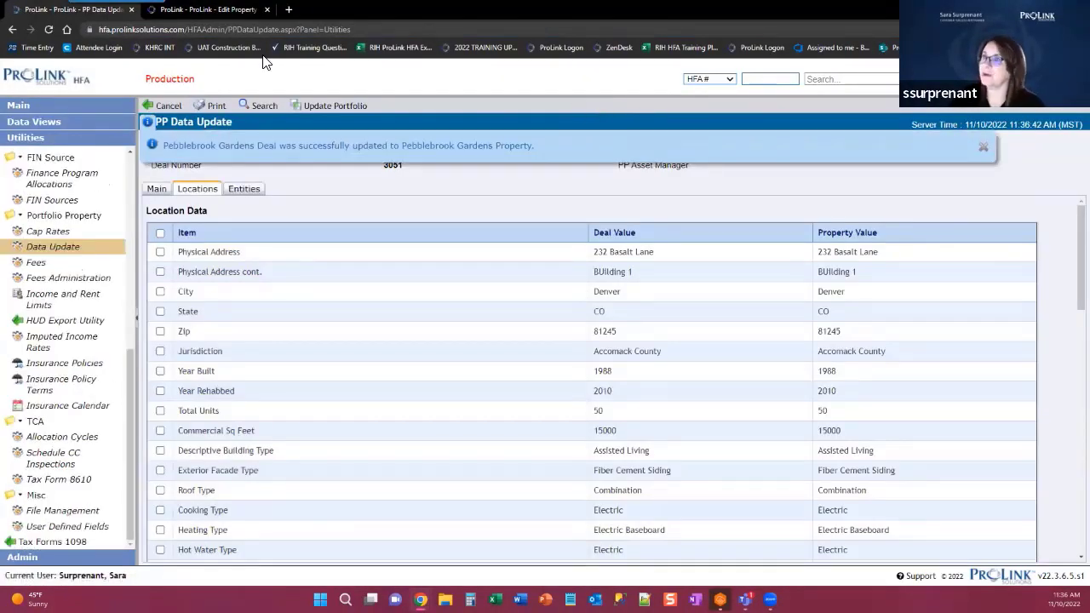
Switch to the browser tab with the portfolio property, reload its locations list and reopen the Pebblebrook Gardens location
left_click(219, 15)
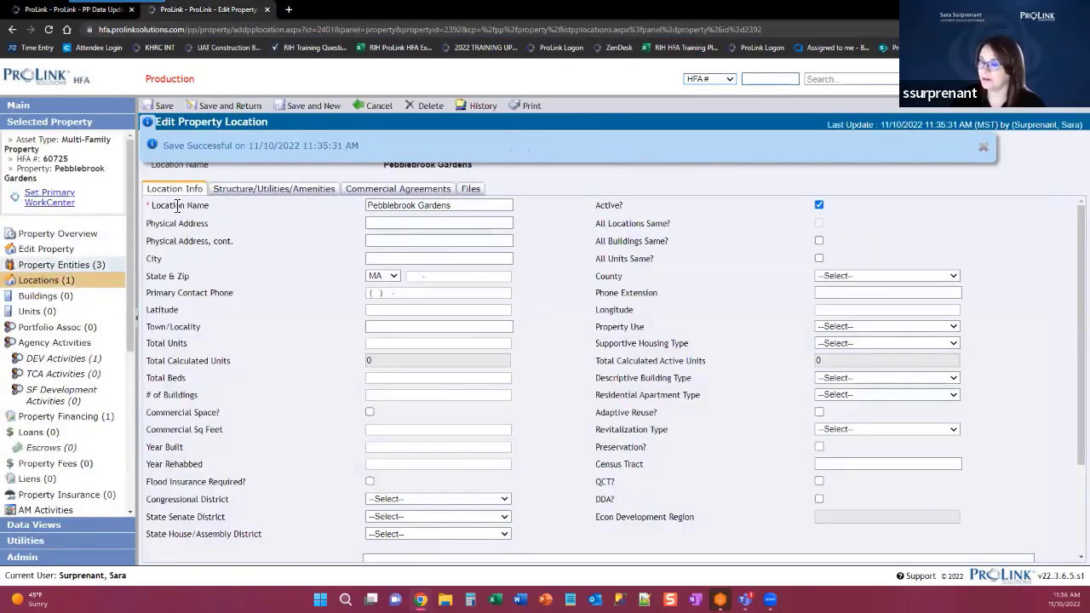
left_click(243, 197)
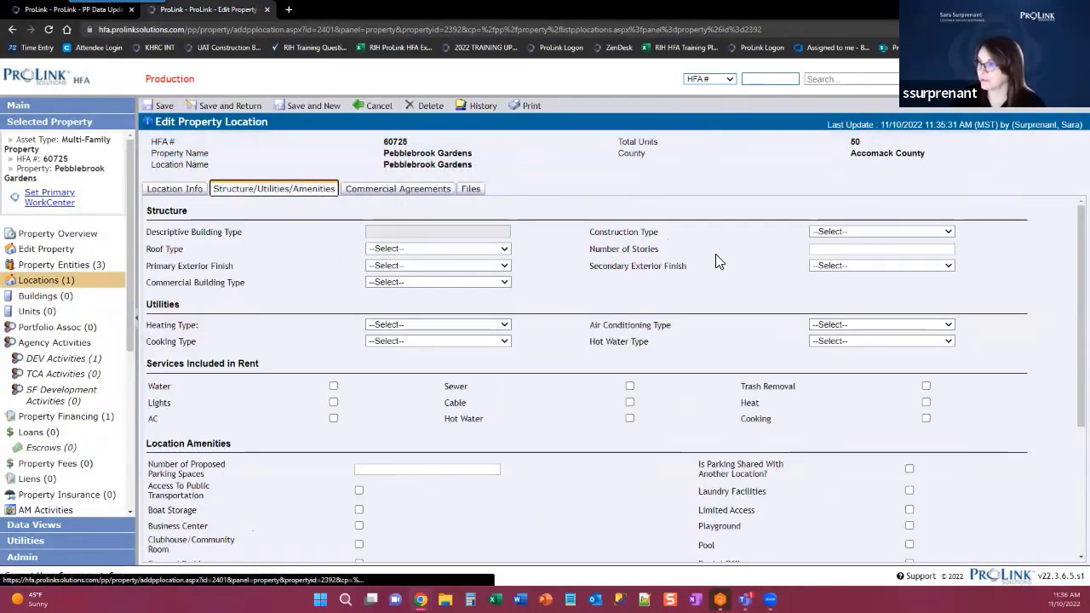
left_click(50, 283)
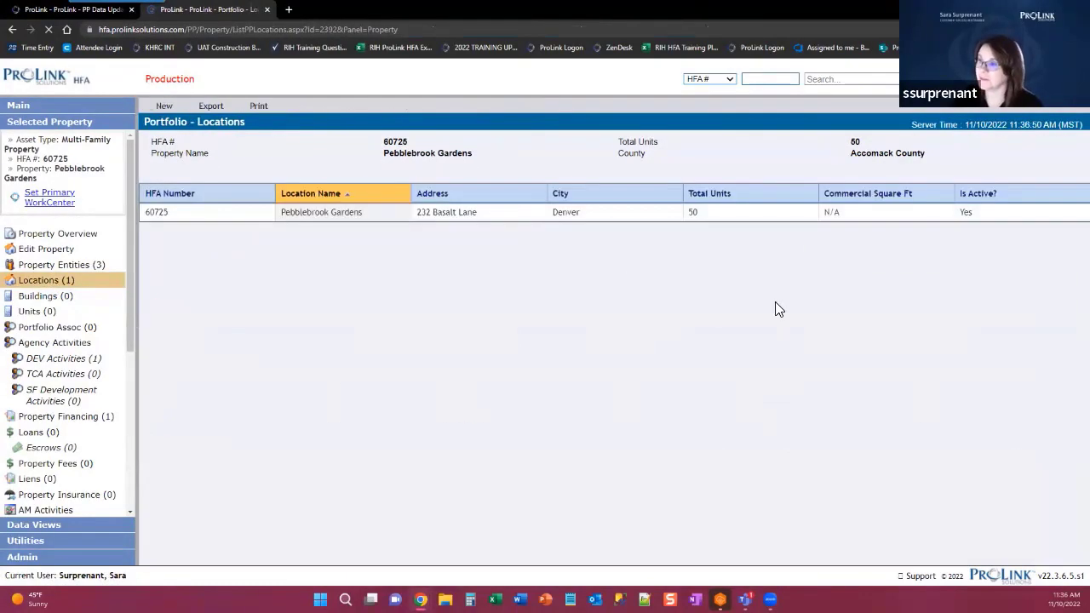
left_click(383, 212)
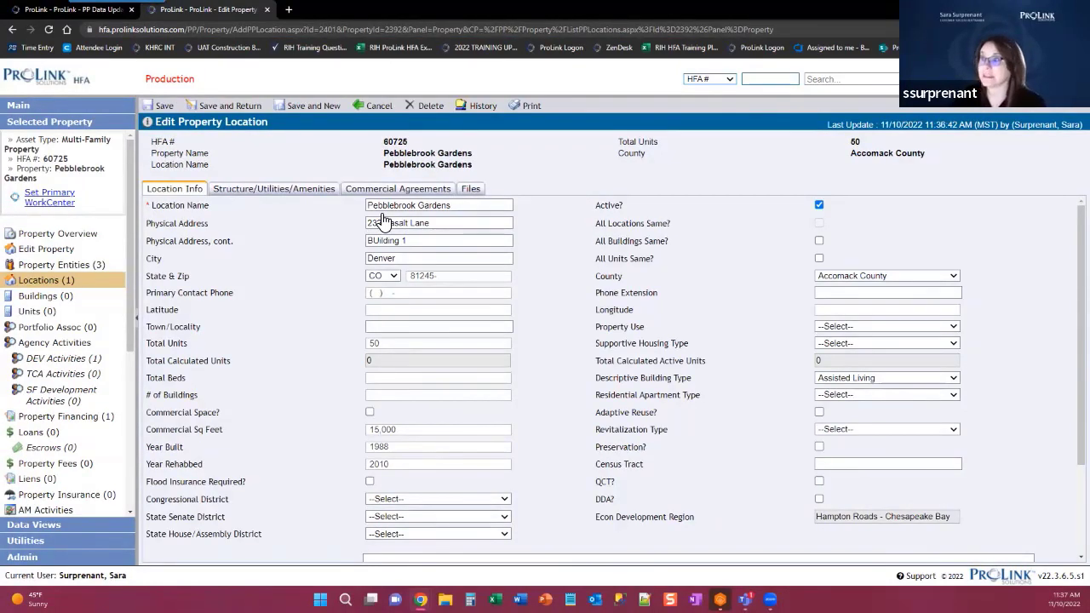
Review the location's structure, utilities, services included in rent and amenities, including the custom amenities
left_click(302, 191)
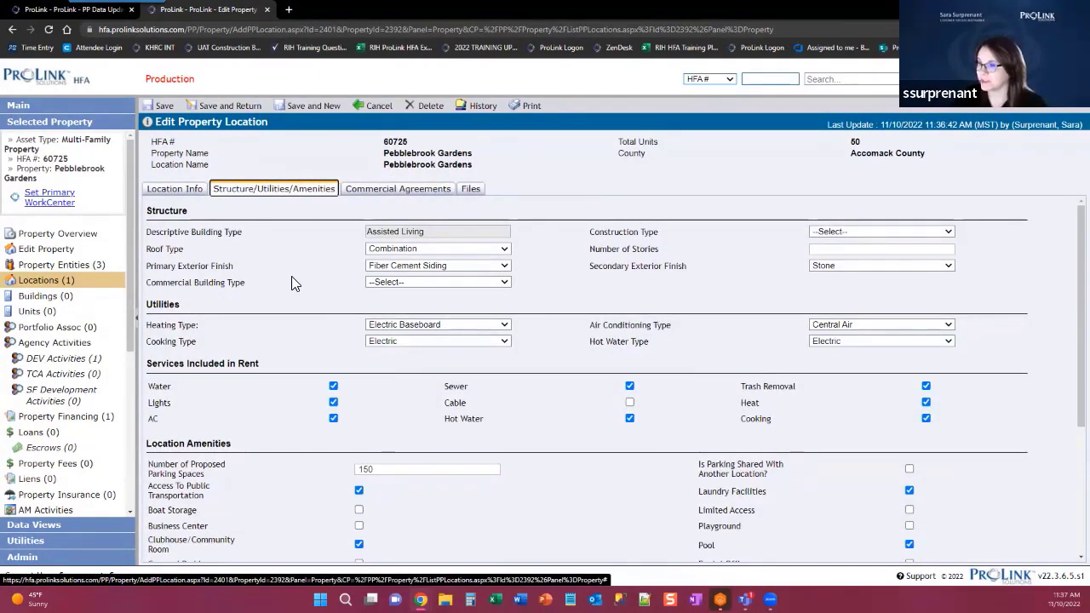
scroll(301, 276, "down", 3)
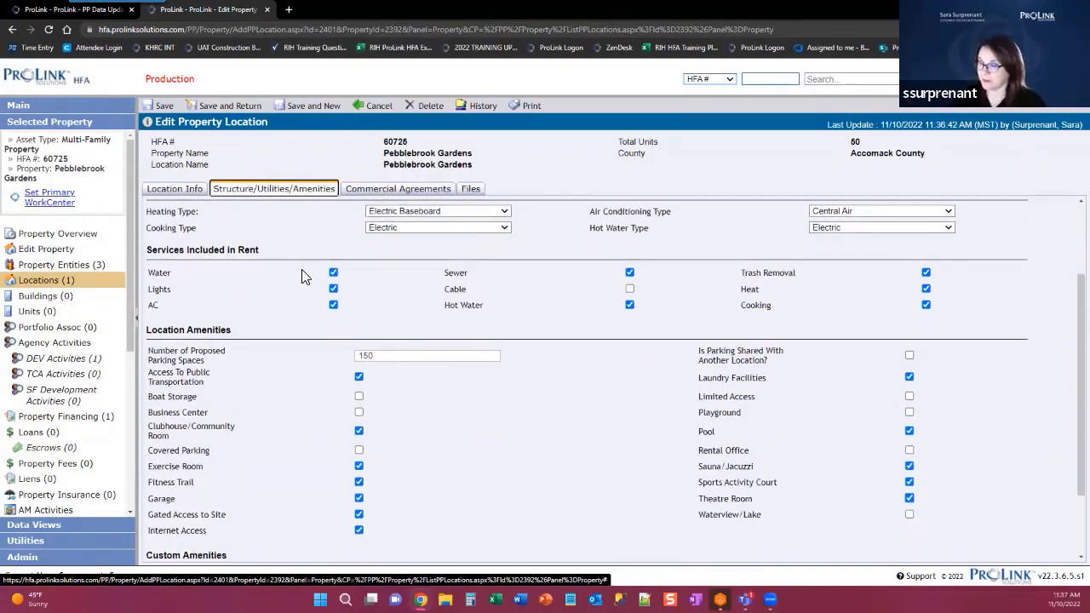
scroll(305, 274, "down", 3)
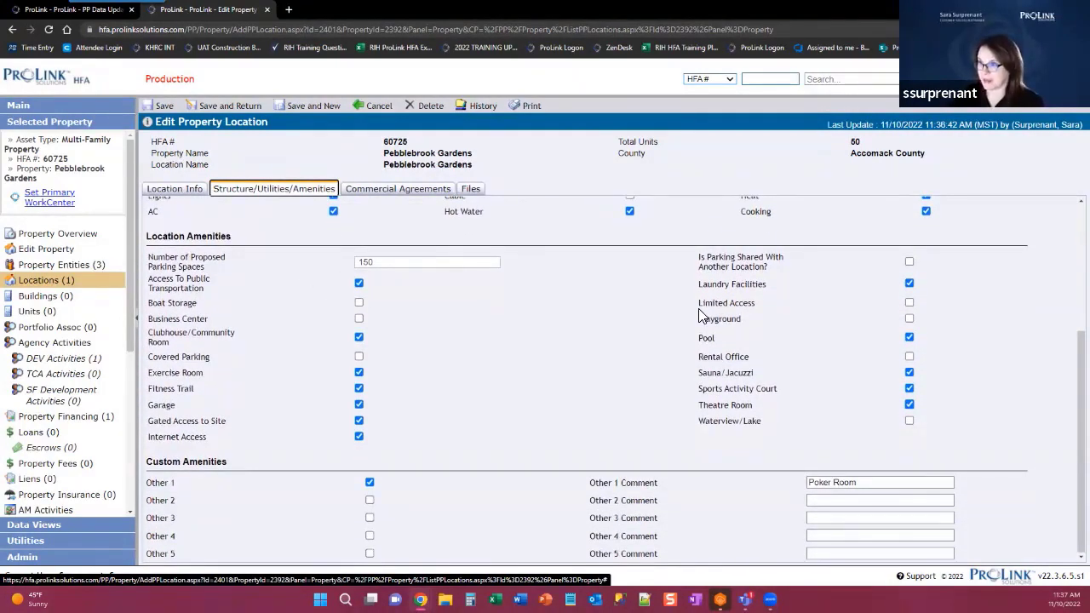
scroll(700, 315, "up", 6)
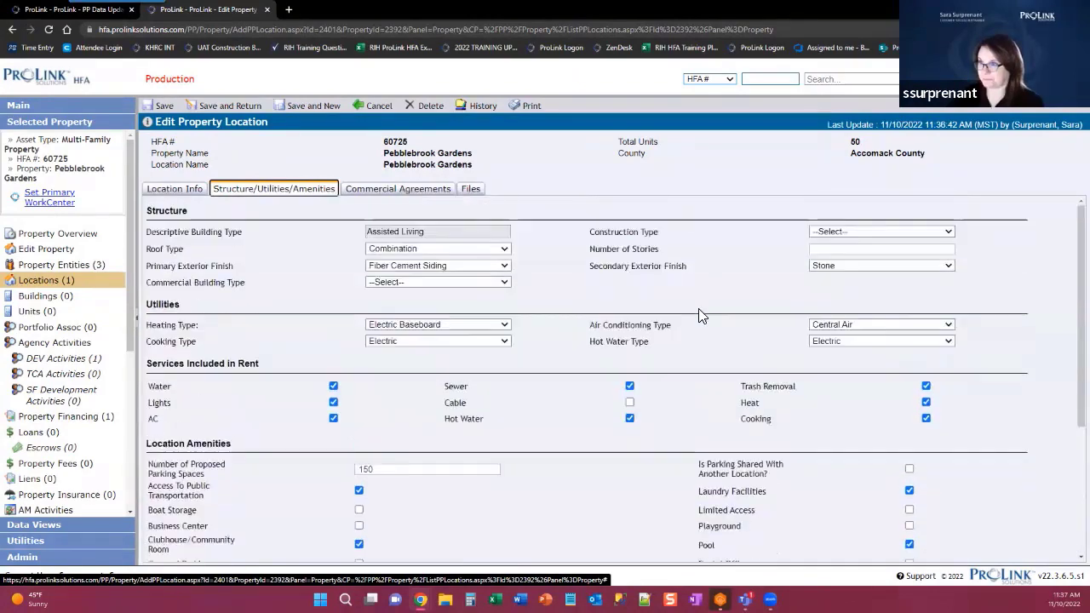
View the portfolio property's entities and its ownership structure
left_click(63, 265)
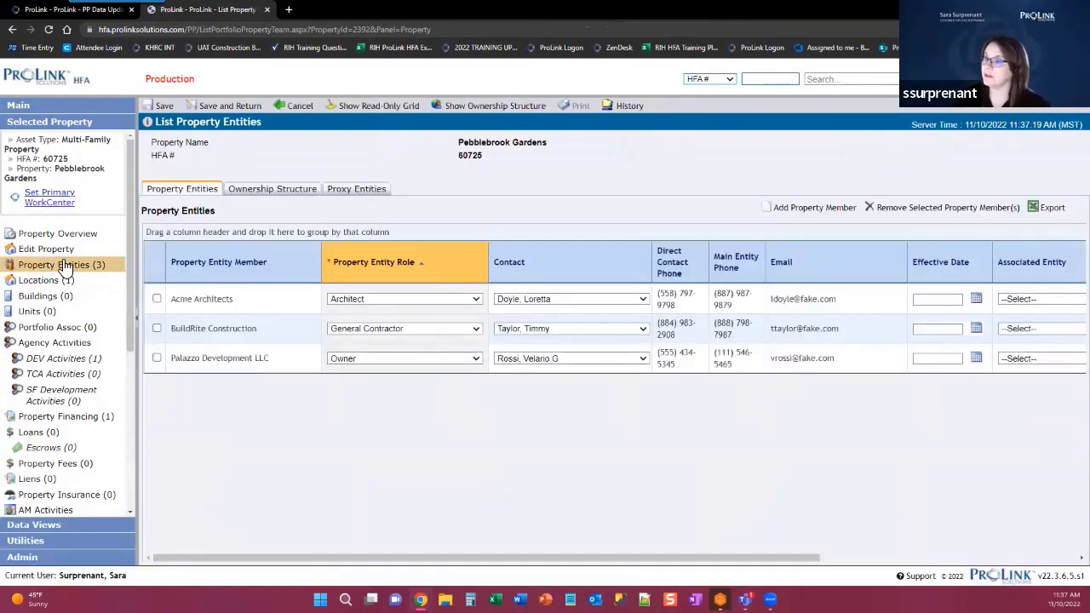
left_click(285, 192)
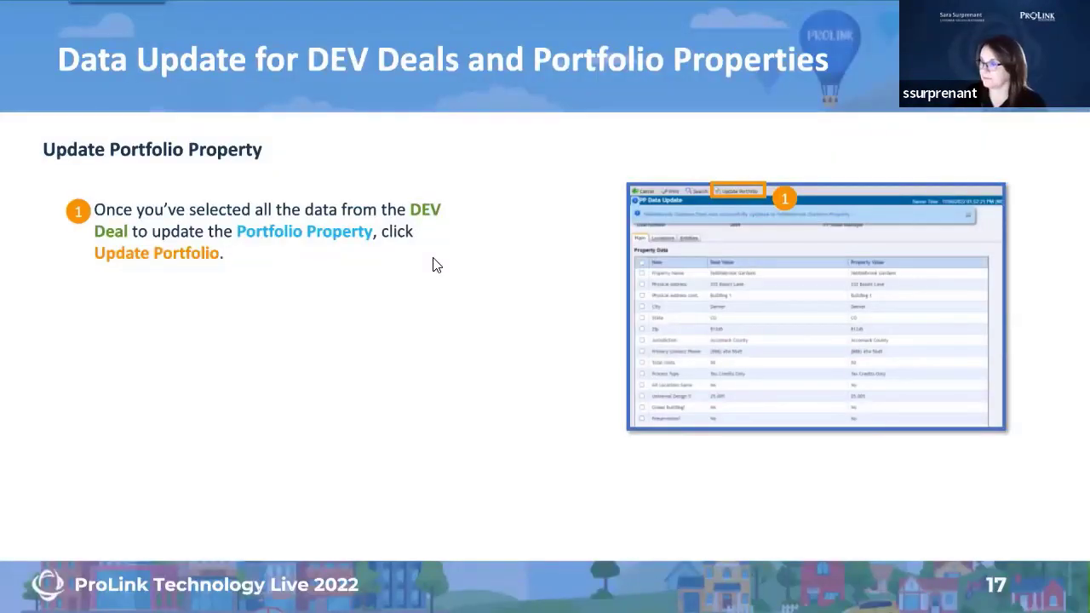
left_click(377, 293)
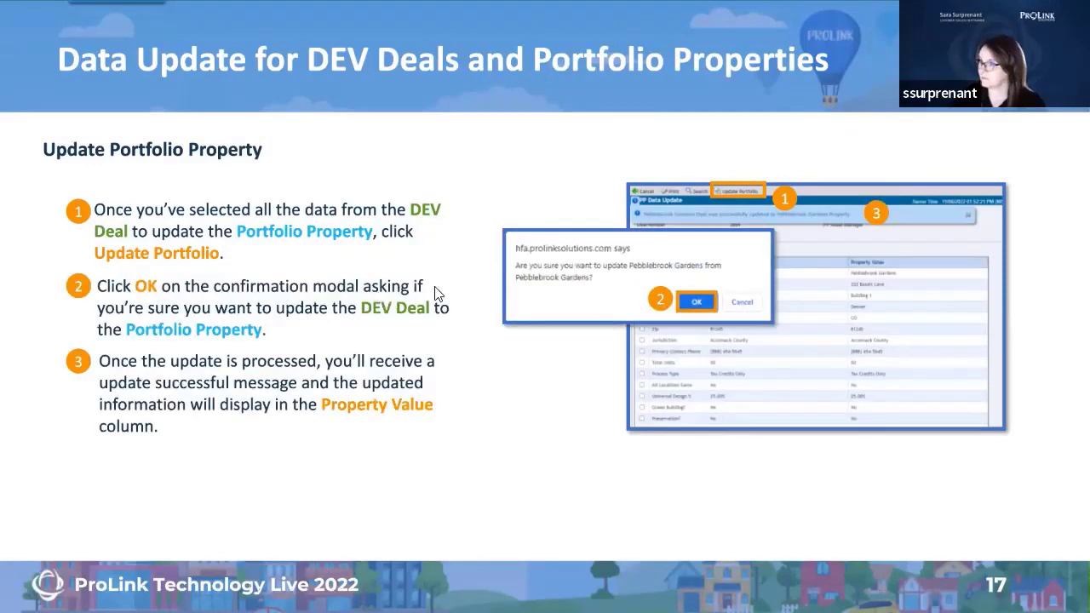
left_click(594, 272)
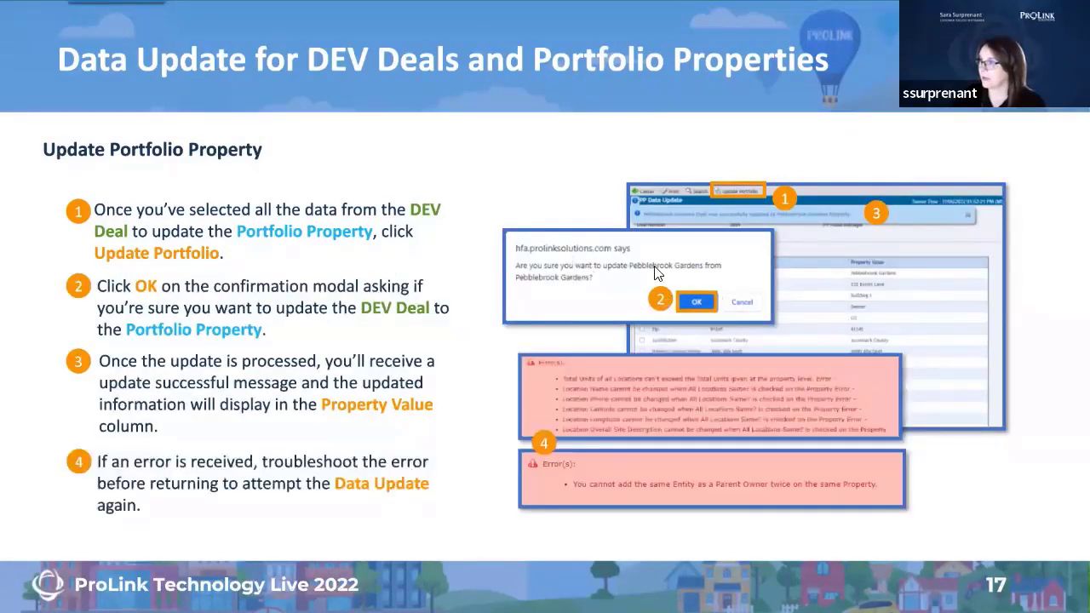